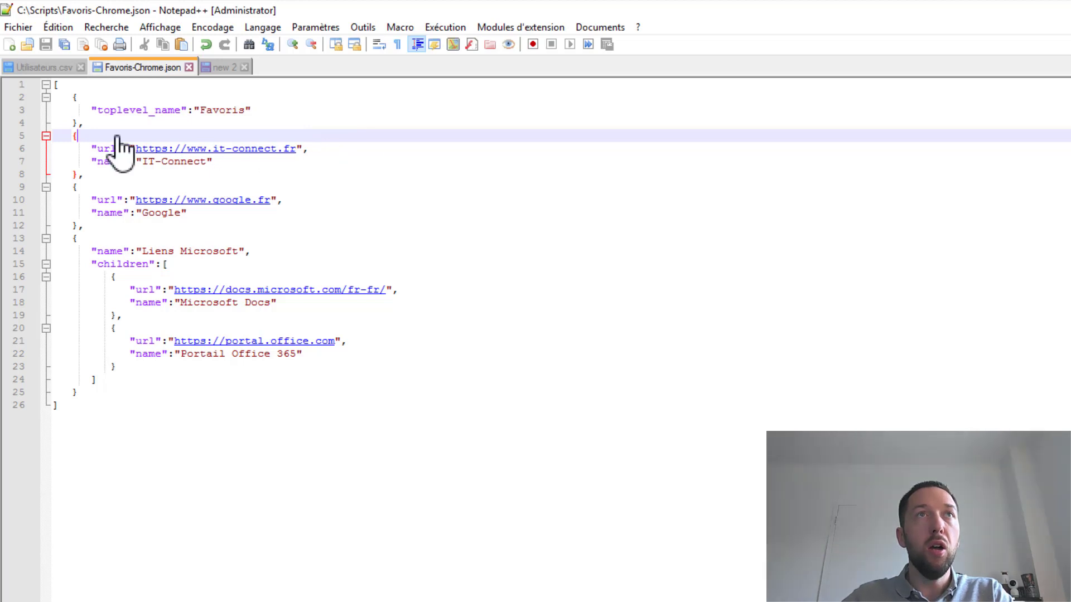
- Examine the enclosing array brackets, their contents and the toplevel_name entry in Favoris-Chrome.json
click(52, 84)
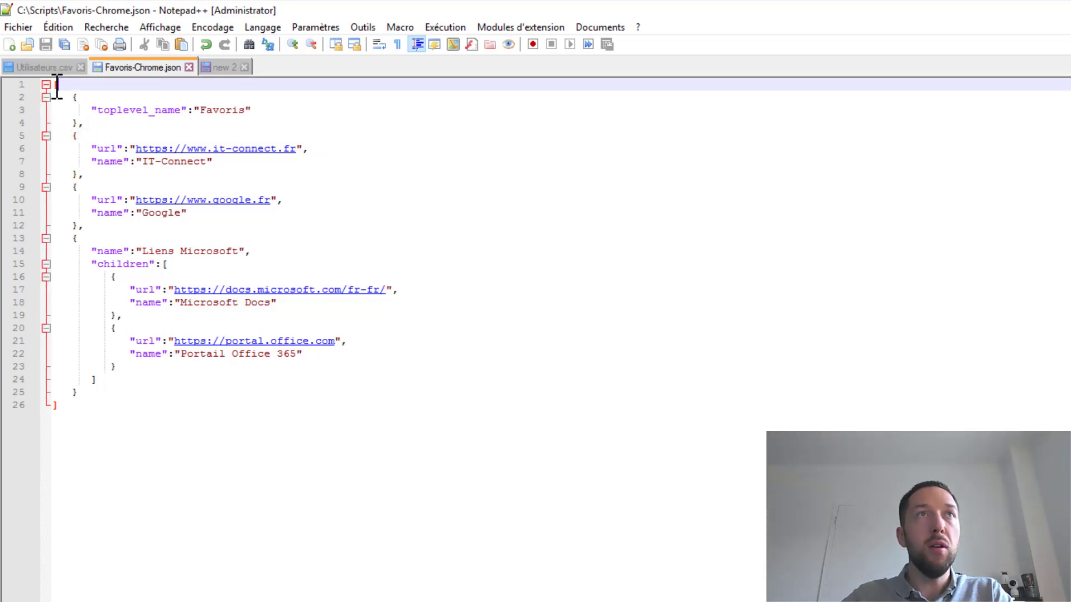
click(65, 405)
drag(76, 393, 58, 101)
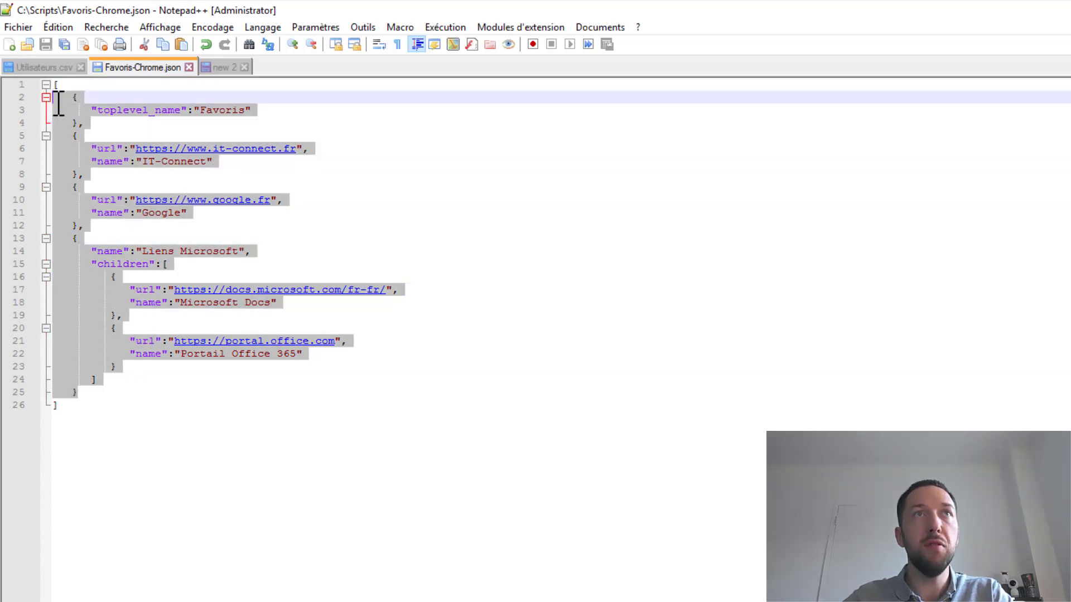
click(100, 121)
drag(98, 112, 184, 112)
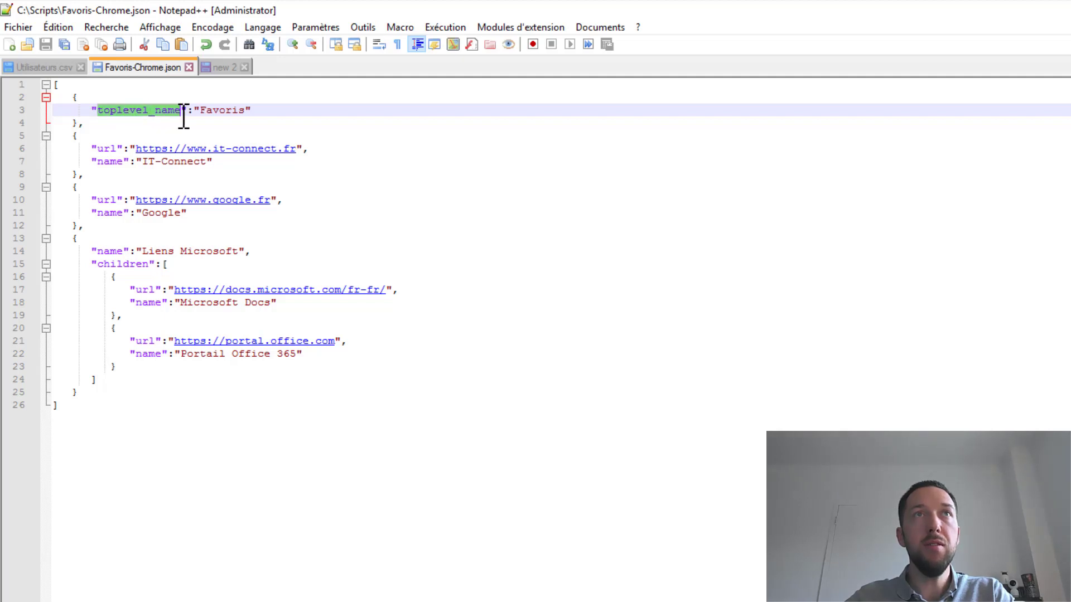
click(244, 120)
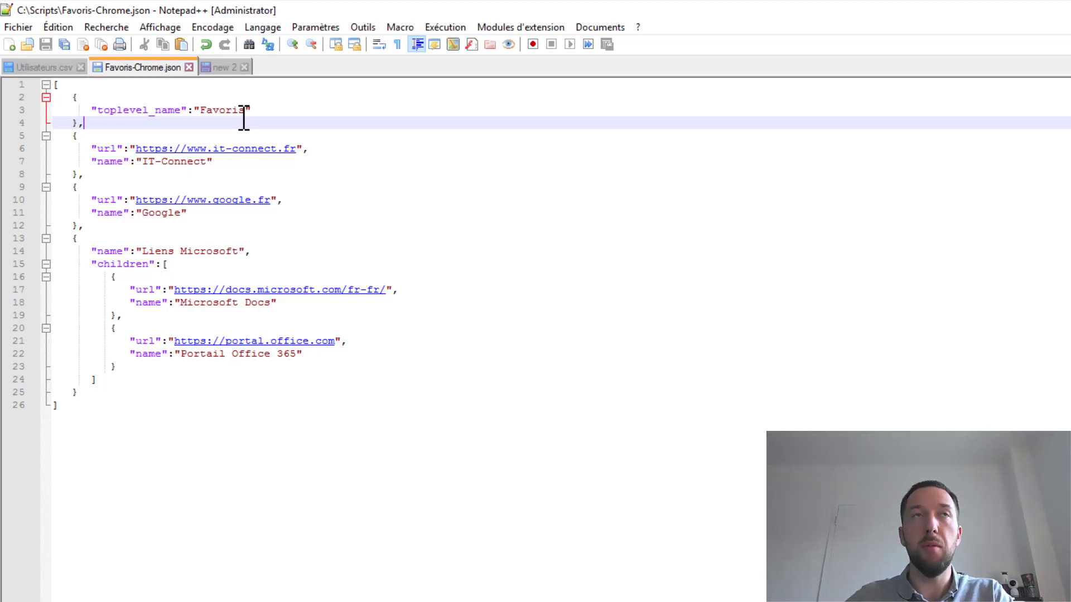
- Review the IT-Connect bookmark block, including its braces, url and name fields and the trailing comma
click(73, 136)
shift+click(92, 176)
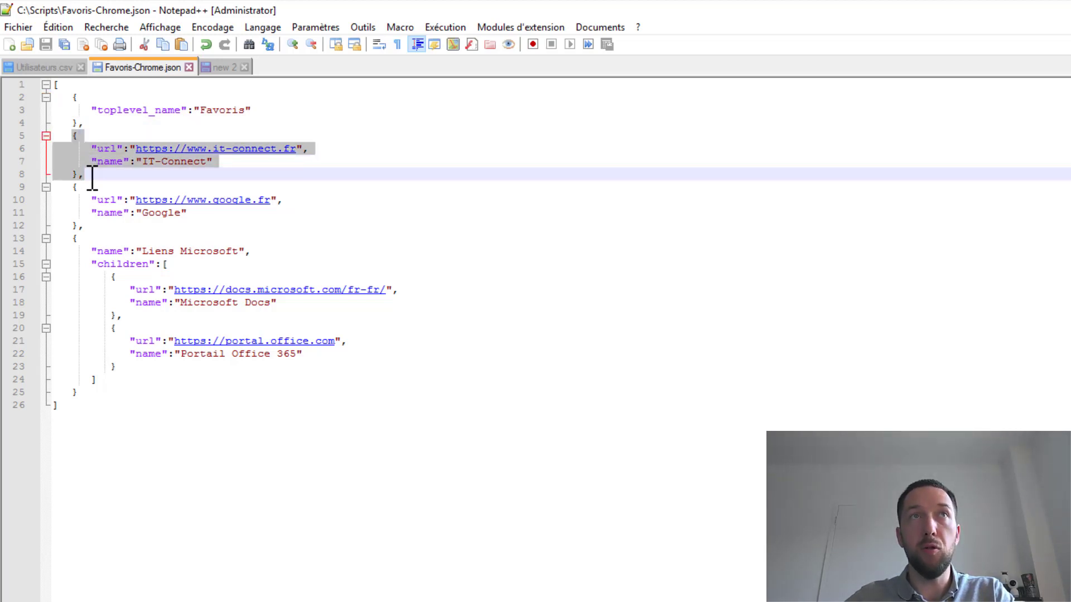
click(95, 175)
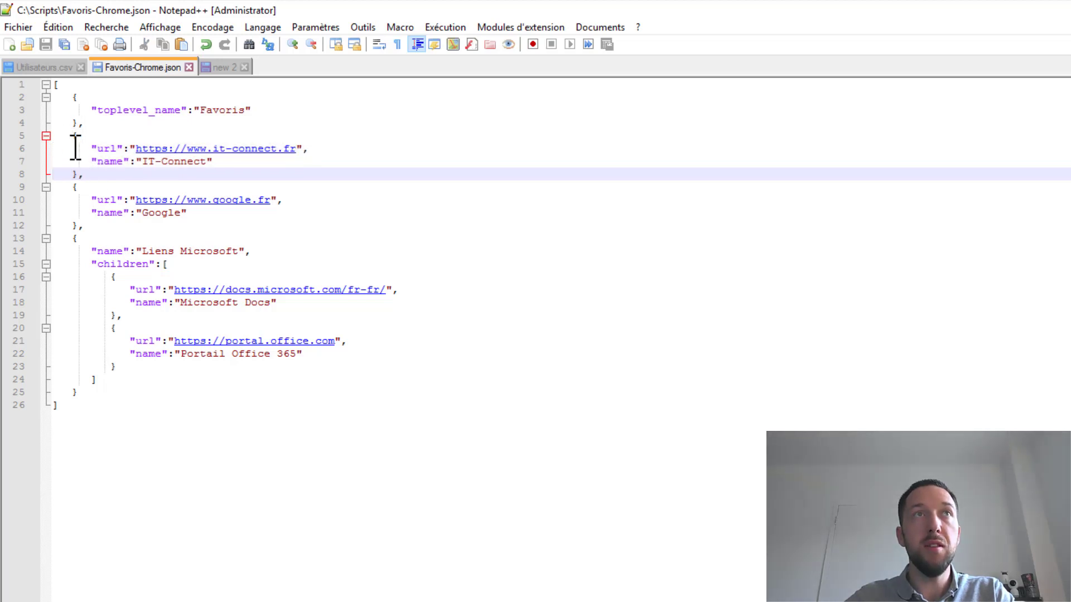
text(,)
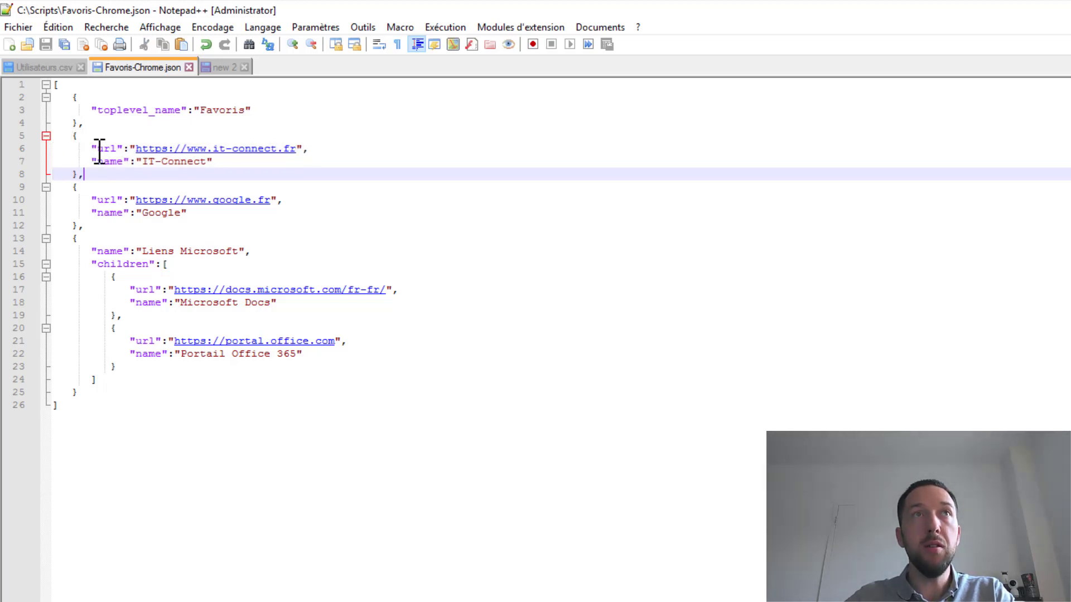
double_click(114, 149)
drag(308, 148, 126, 164)
drag(226, 161, 147, 165)
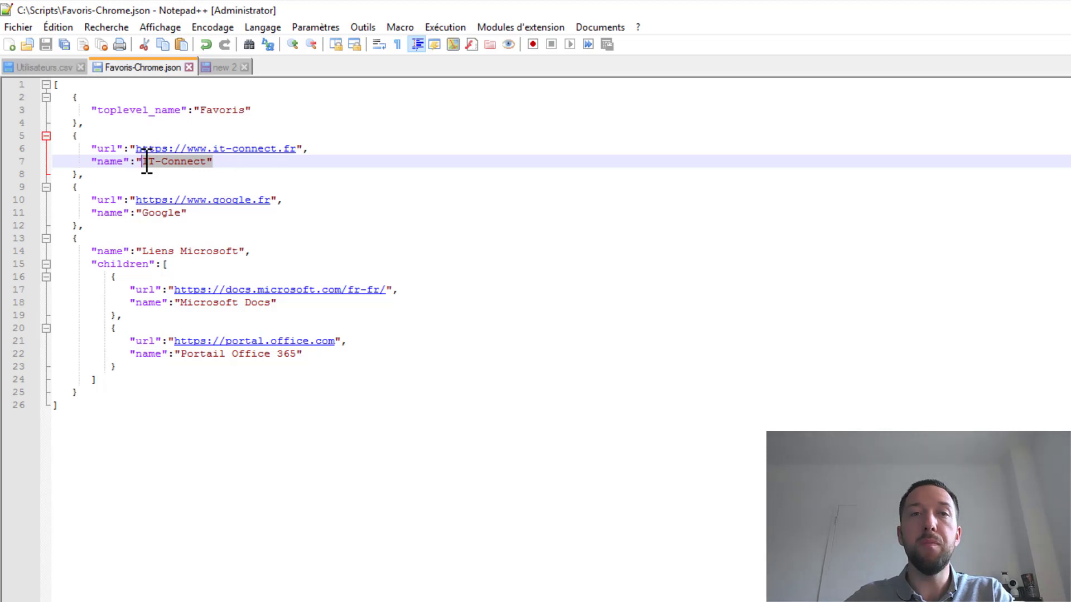
drag(87, 179, 36, 134)
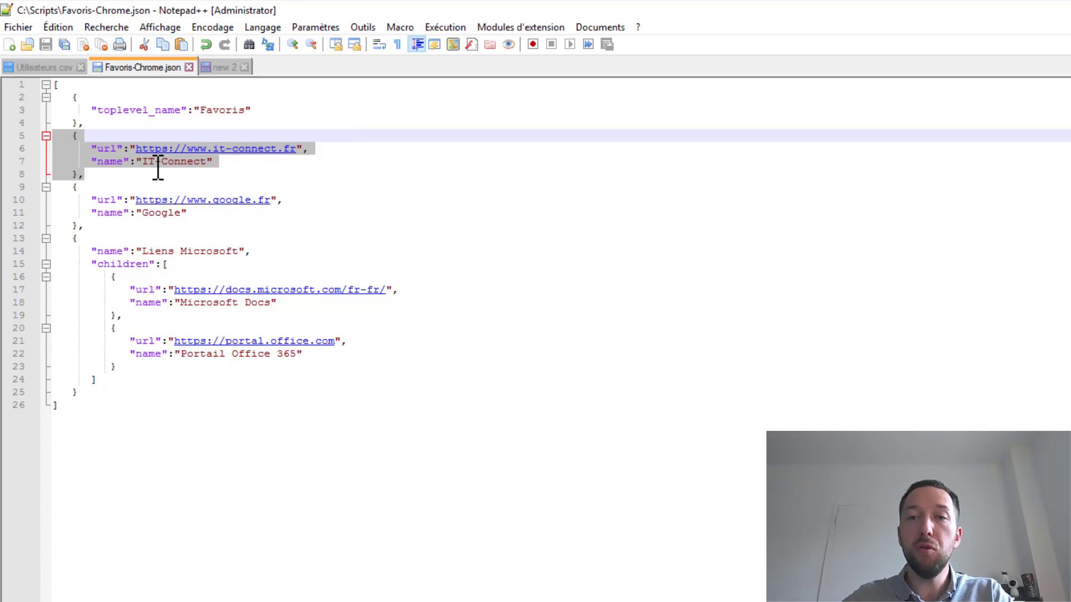
click(99, 186)
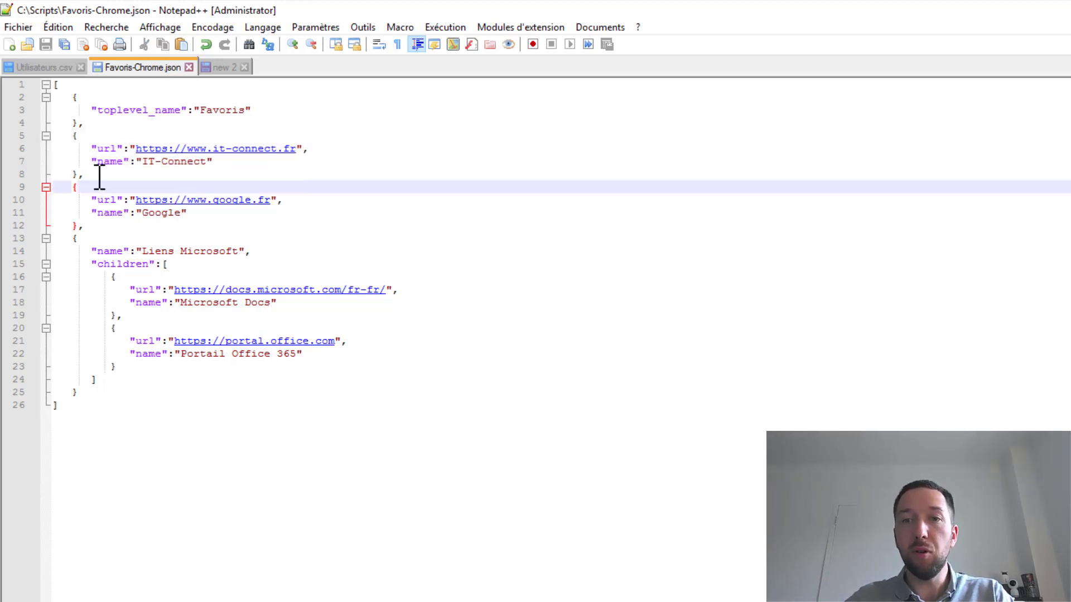
click(83, 174)
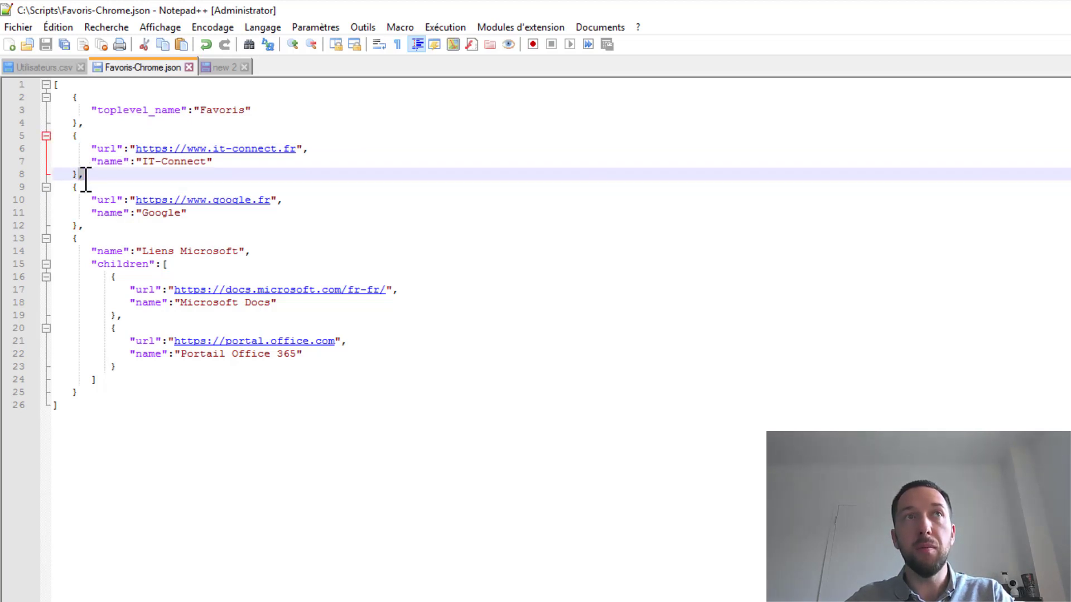
- Examine the Liens Microsoft folder block, its name, its children array and the two nested bookmark entries
click(85, 392)
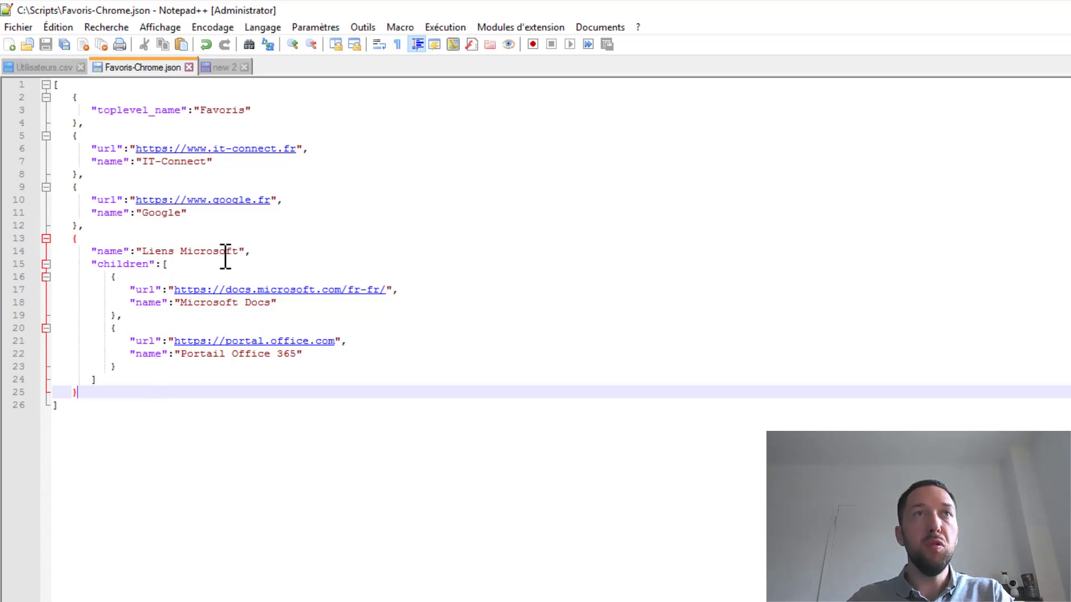
click(91, 243)
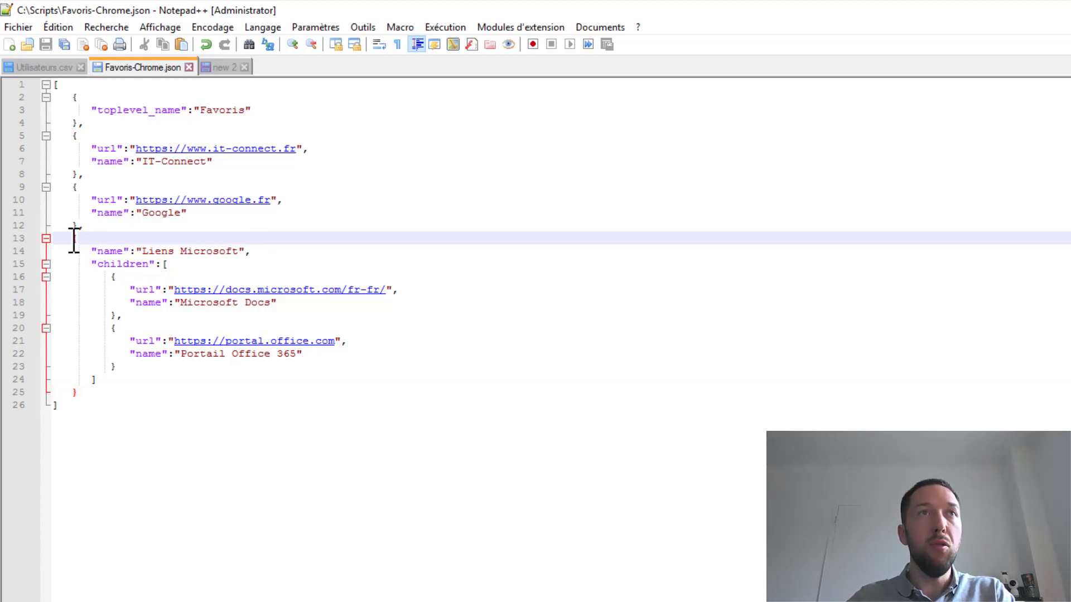
drag(97, 251, 240, 253)
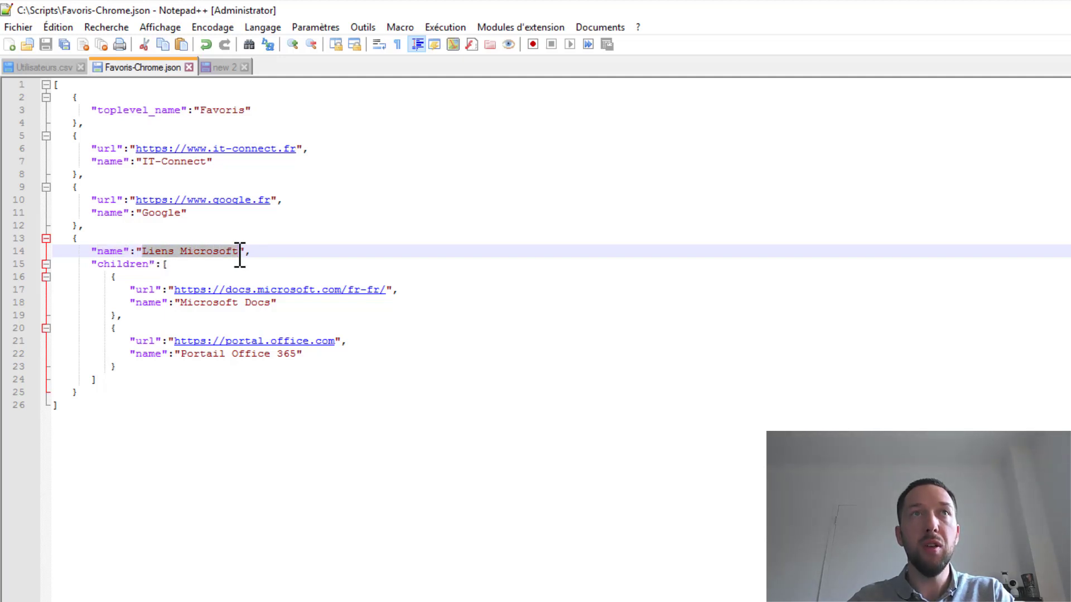
click(98, 265)
double_click(125, 266)
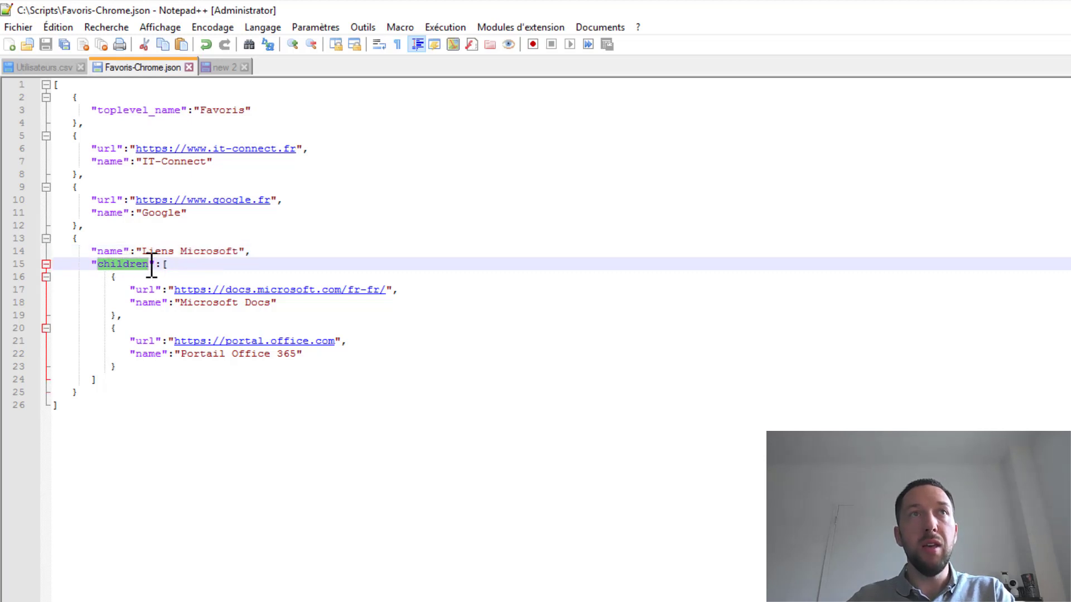
drag(157, 265, 169, 266)
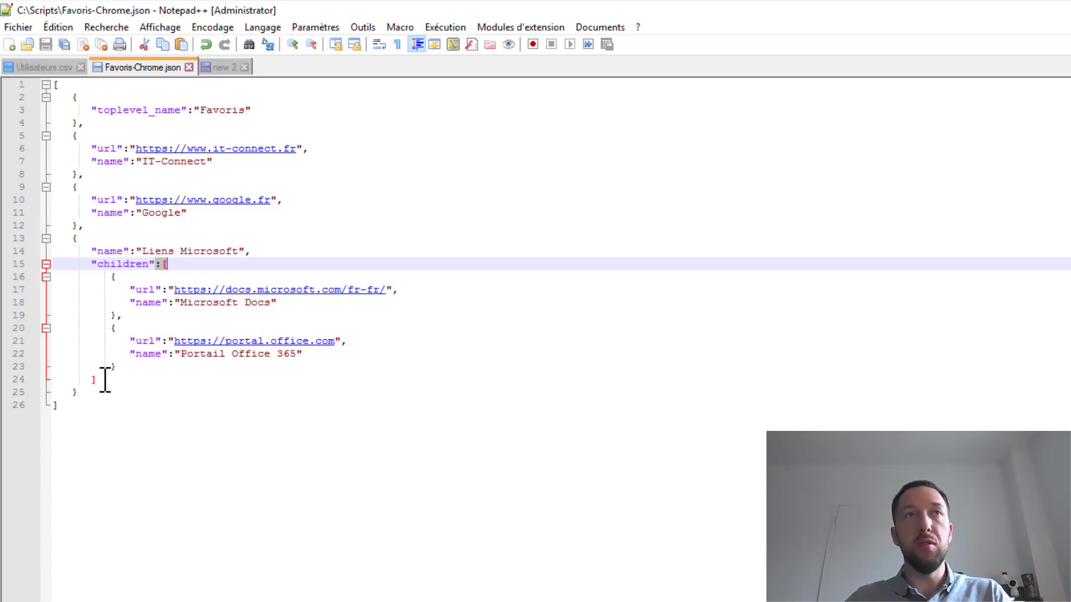
drag(131, 366, 78, 341)
shift+click(43, 277)
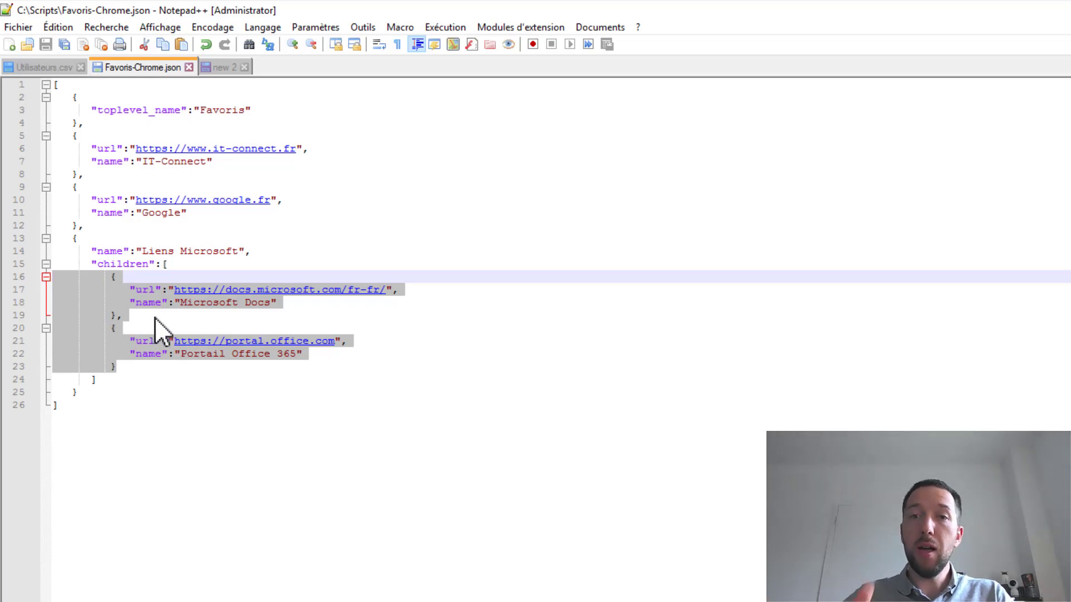
click(276, 379)
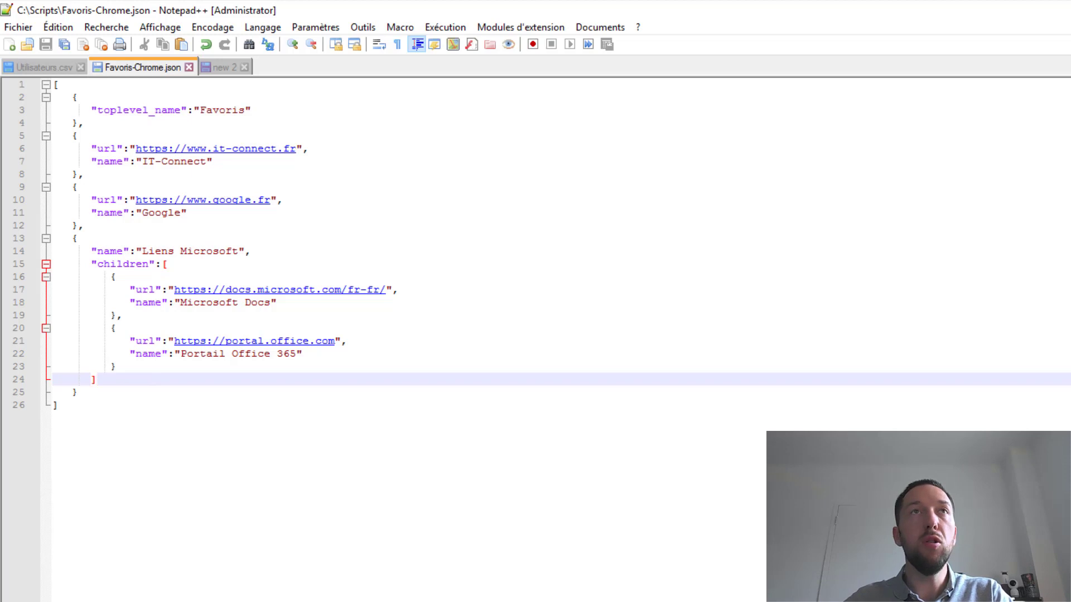
- Copy the entire single-line version of the bookmarks JSON from the new 2 document
click(205, 72)
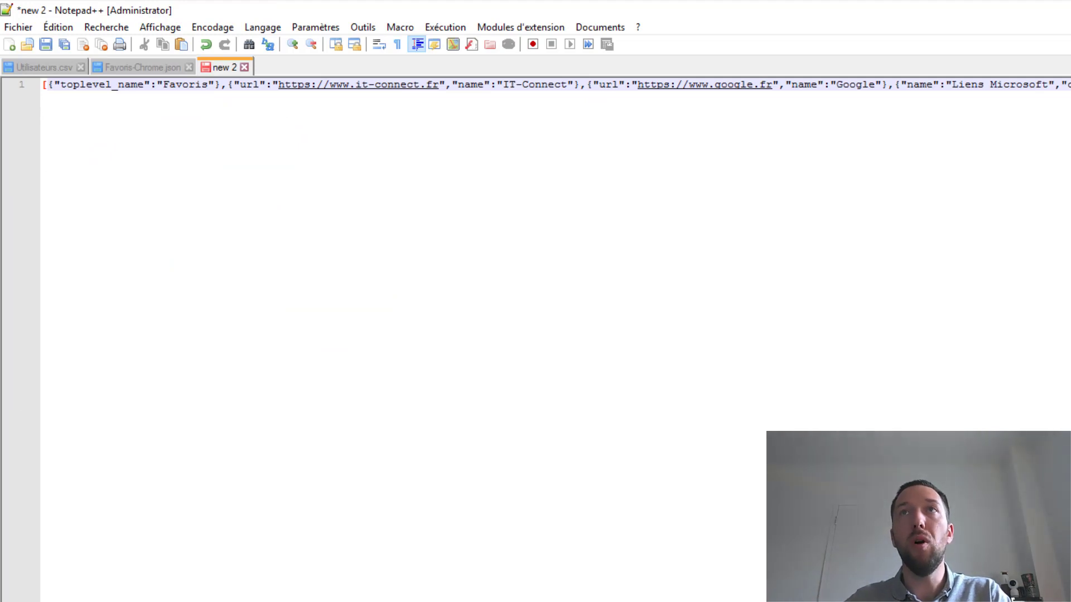
click(12, 86)
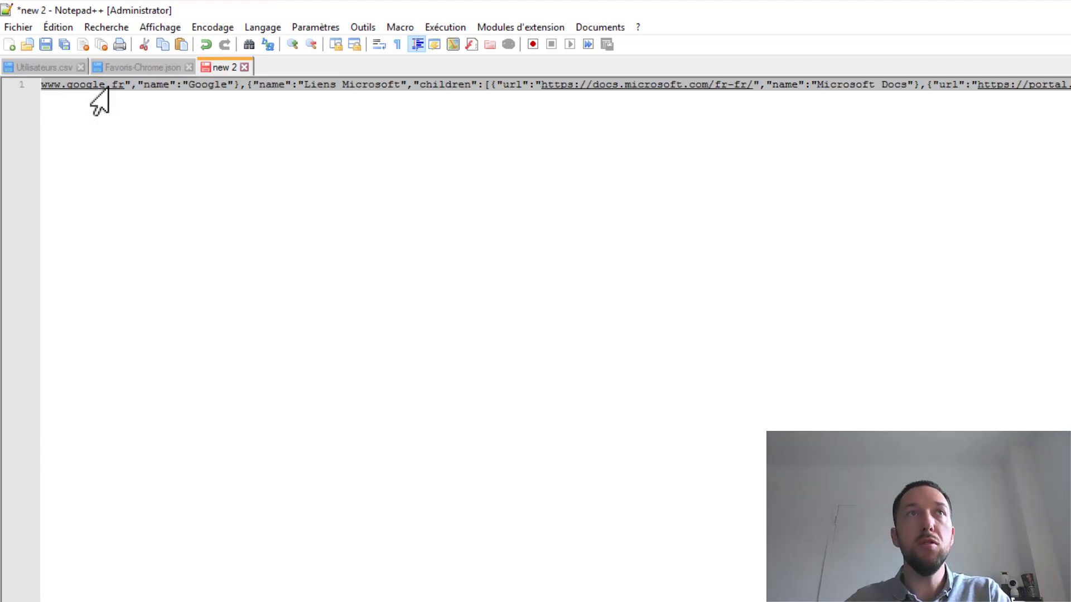
right_click(108, 87)
click(148, 115)
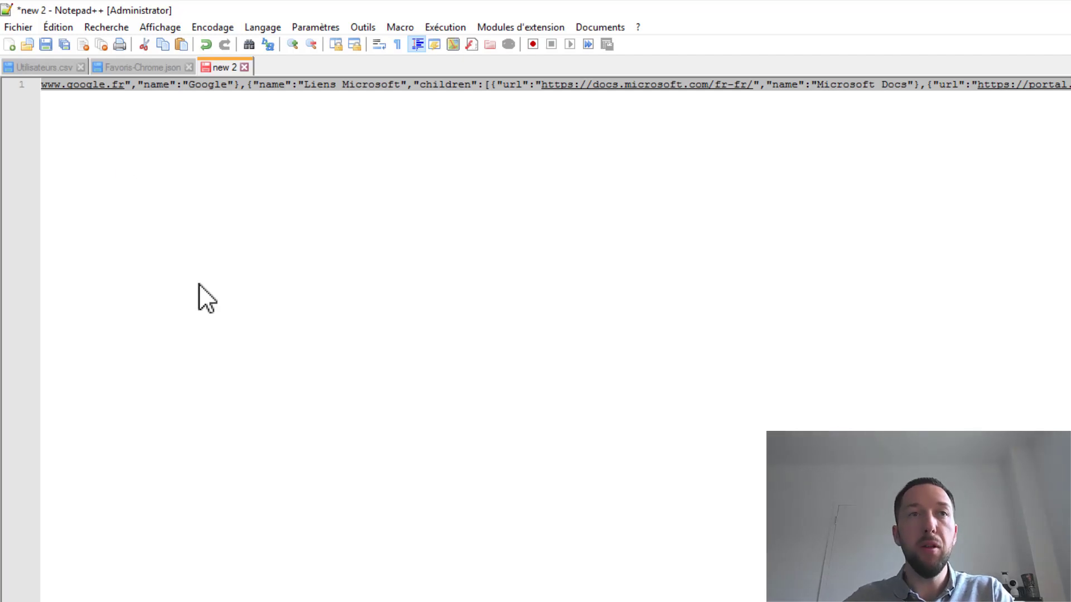
- Switch to Group Policy Management and create a GPO named U_Chrome_Favoris linked to the IT-CONNECT.LOCAL domain
key(alt+Tab)
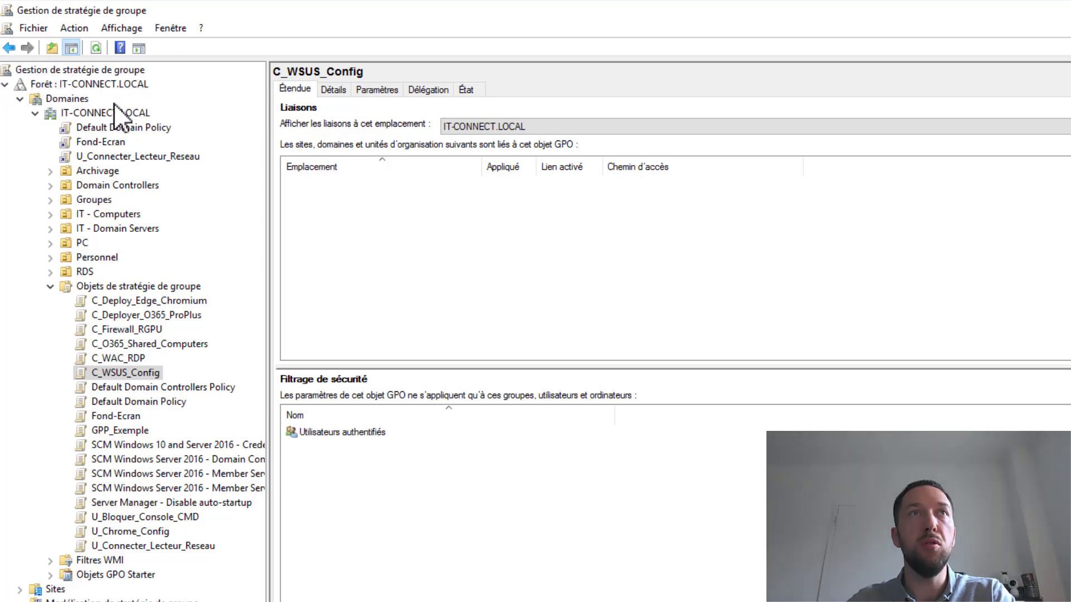
right_click(114, 115)
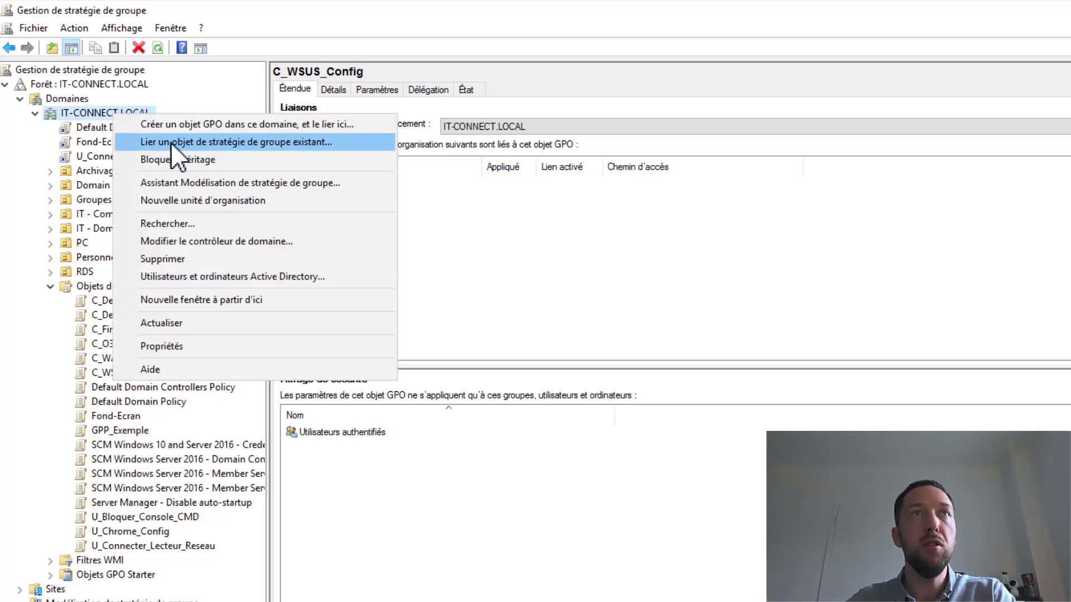
click(190, 129)
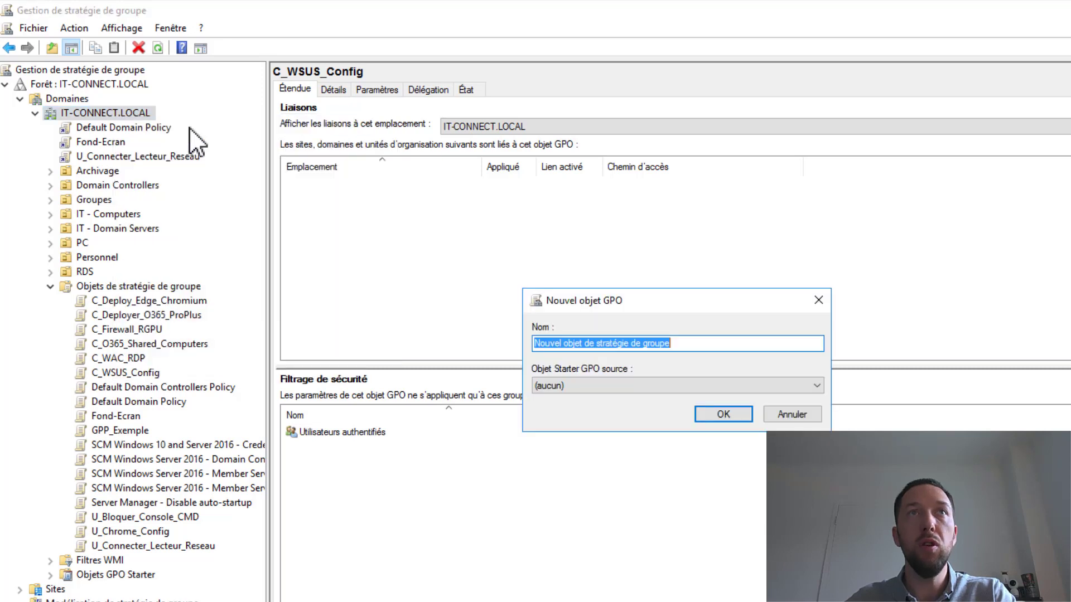
drag(705, 346, 491, 360)
text(U)
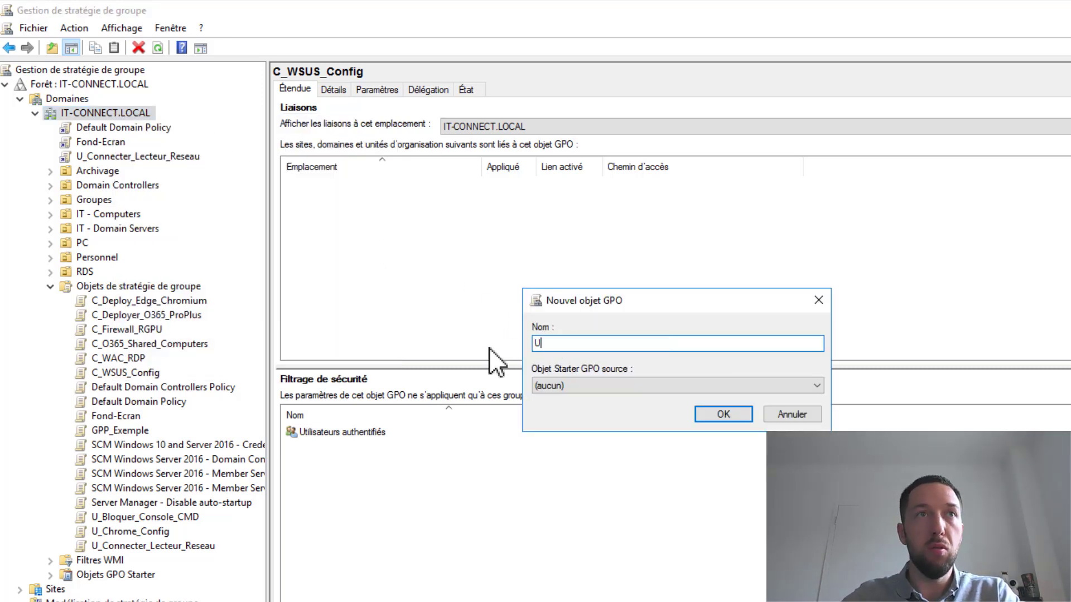
text(8)
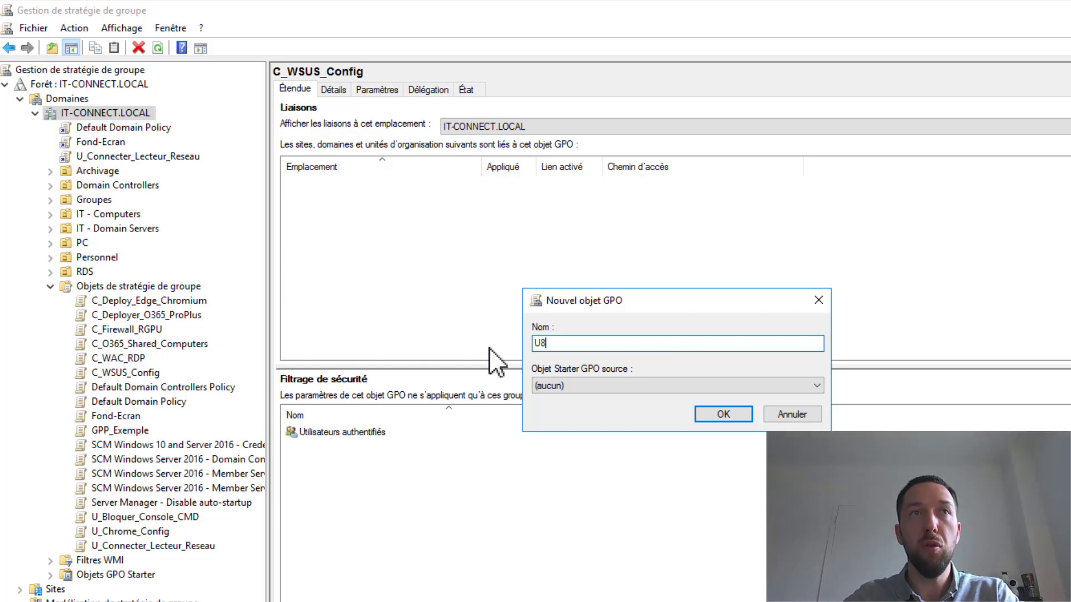
text(Chrom)
key(BackSpace)
key(BackSpace)
key(BackSpace)
key(BackSpace)
key(BackSpace)
key(BackSpace)
text(_Chrome_Favoris)
key(Return)
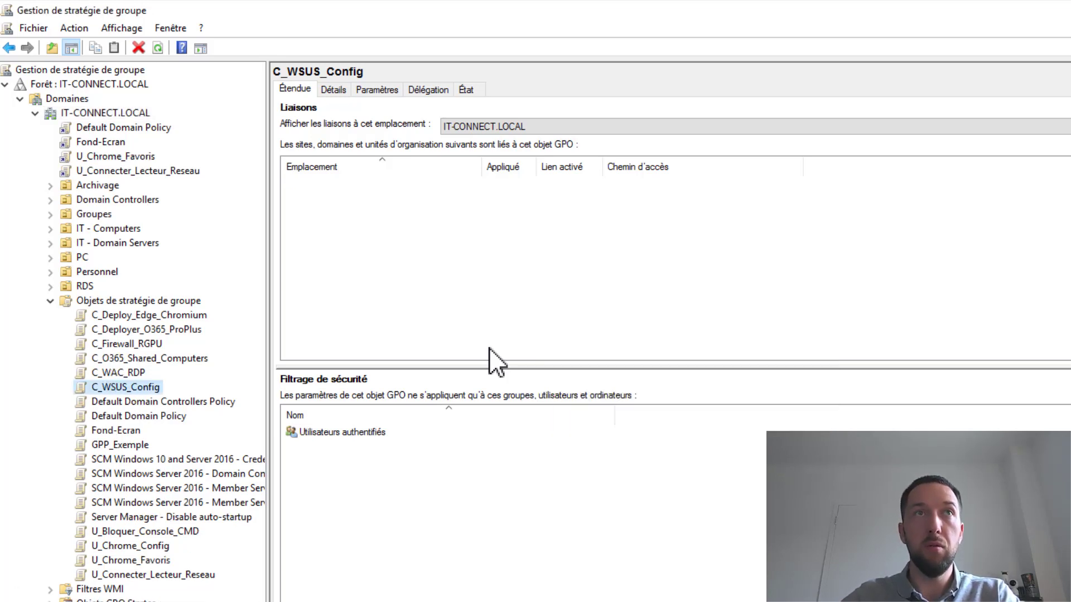
- Open the U_Chrome_Favoris GPO for editing in a maximized Group Policy editor window
right_click(154, 561)
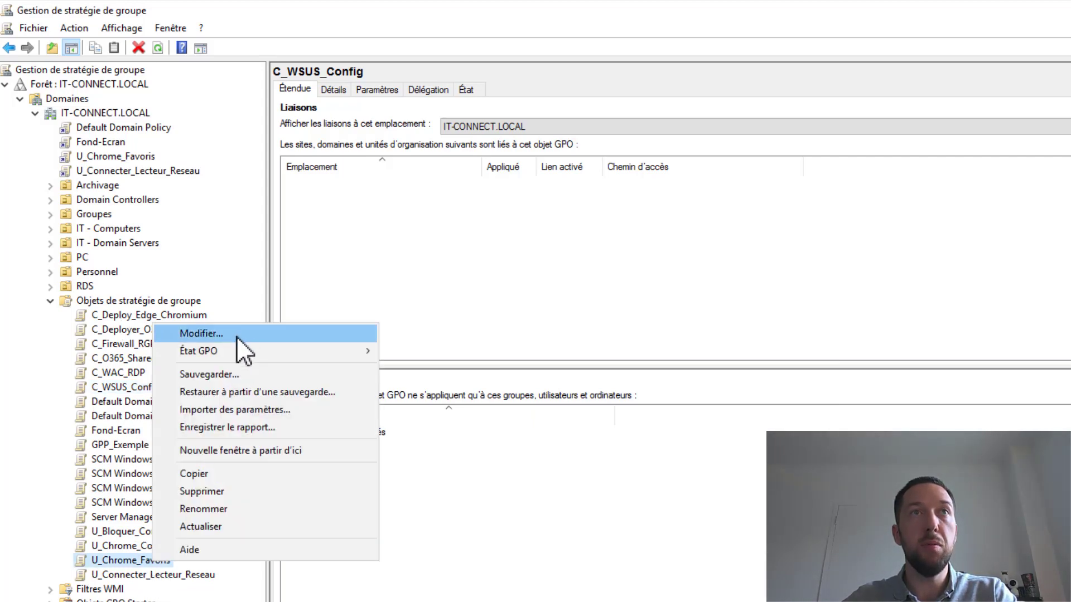
click(236, 333)
click(640, 76)
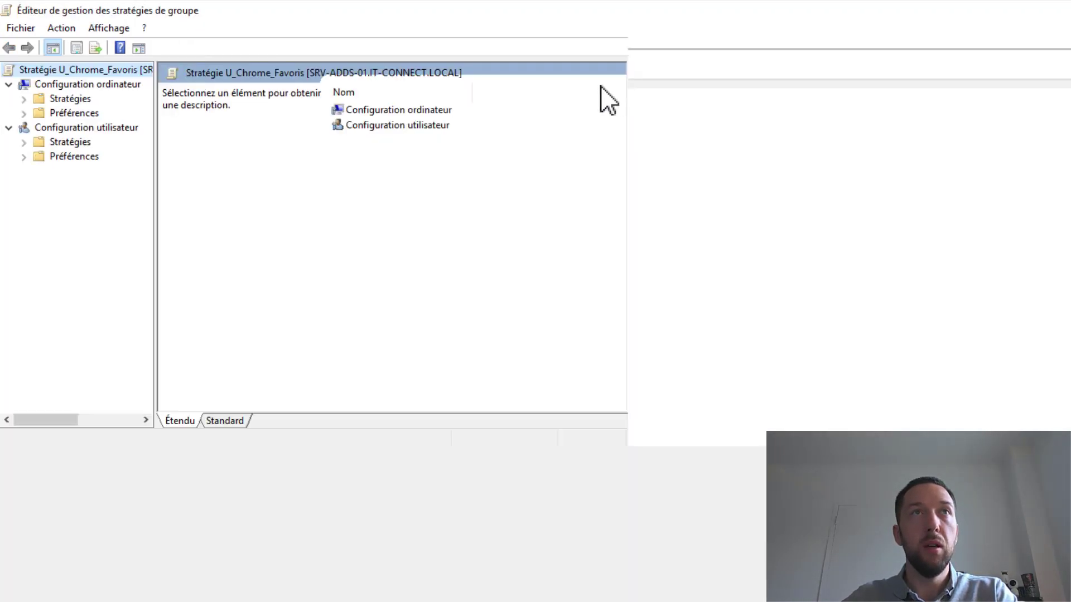
- Show the Google Chrome policies in the user configuration's administrative templates, widening the tree so the folder names are readable
click(23, 142)
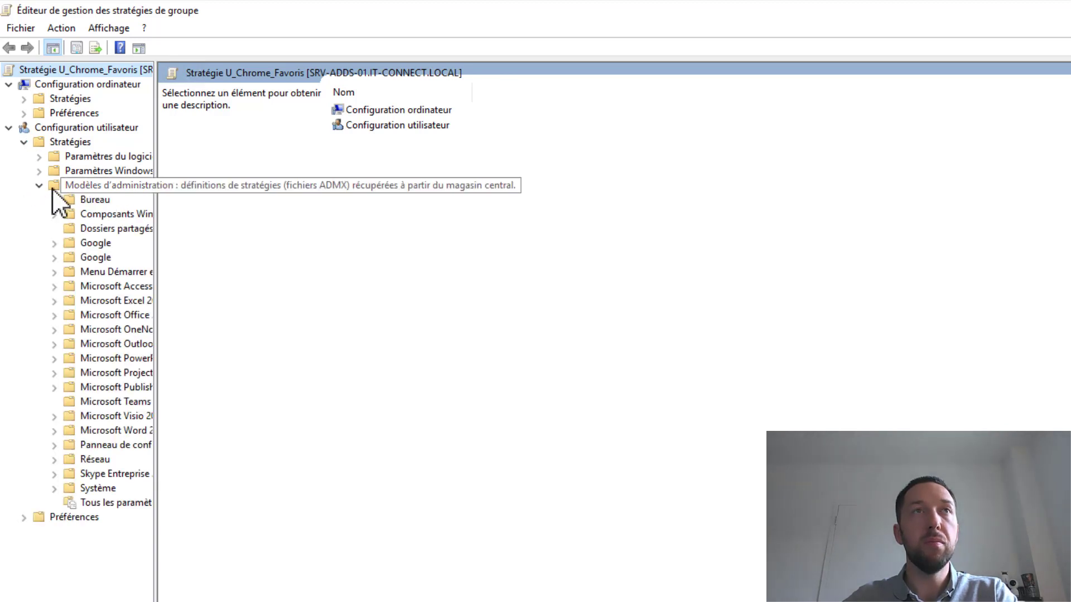
click(55, 243)
drag(155, 281, 328, 300)
click(69, 257)
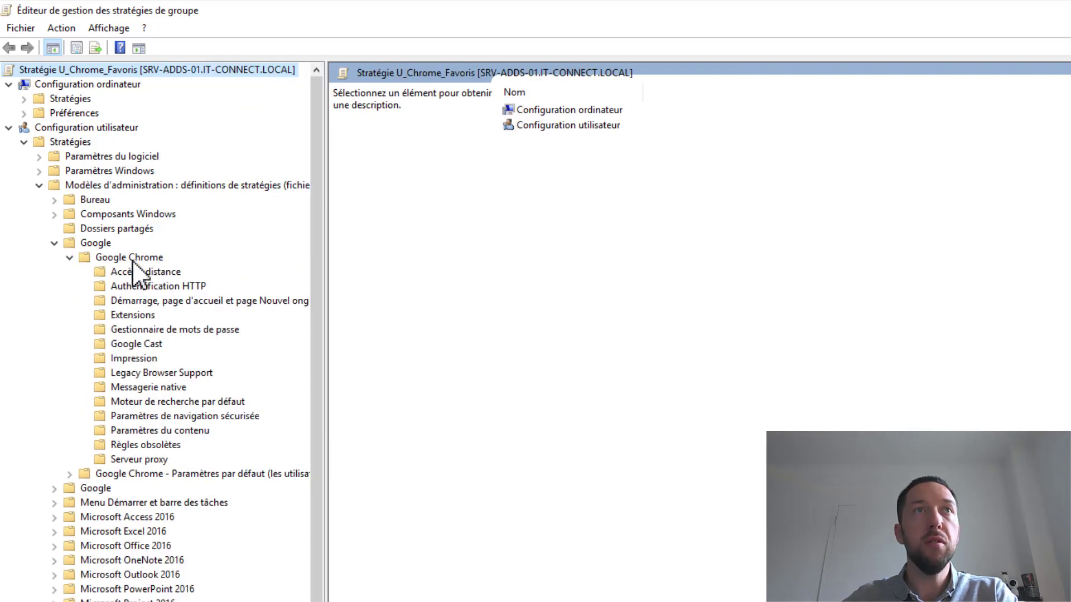
click(132, 259)
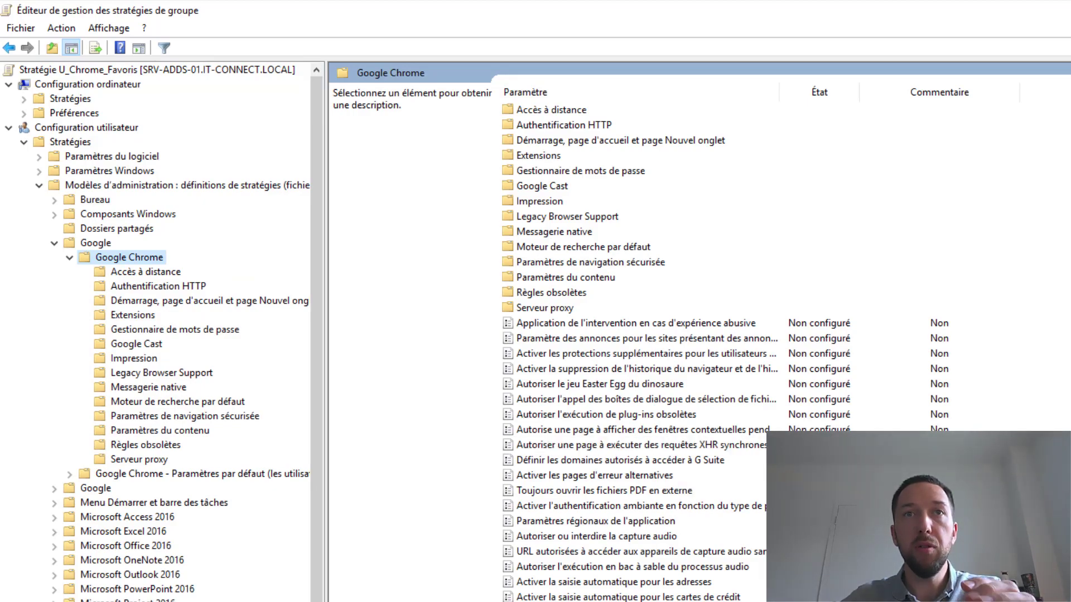
- Set the Google Chrome policy "Activer le barre de favoris" to Activé and save it
double_click(473, 536)
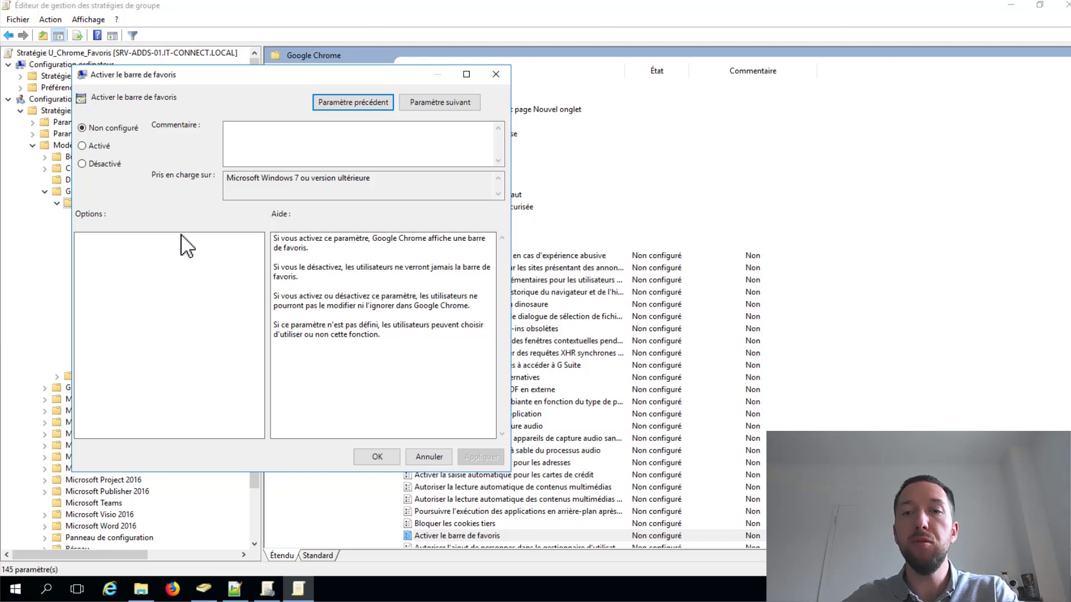
click(99, 145)
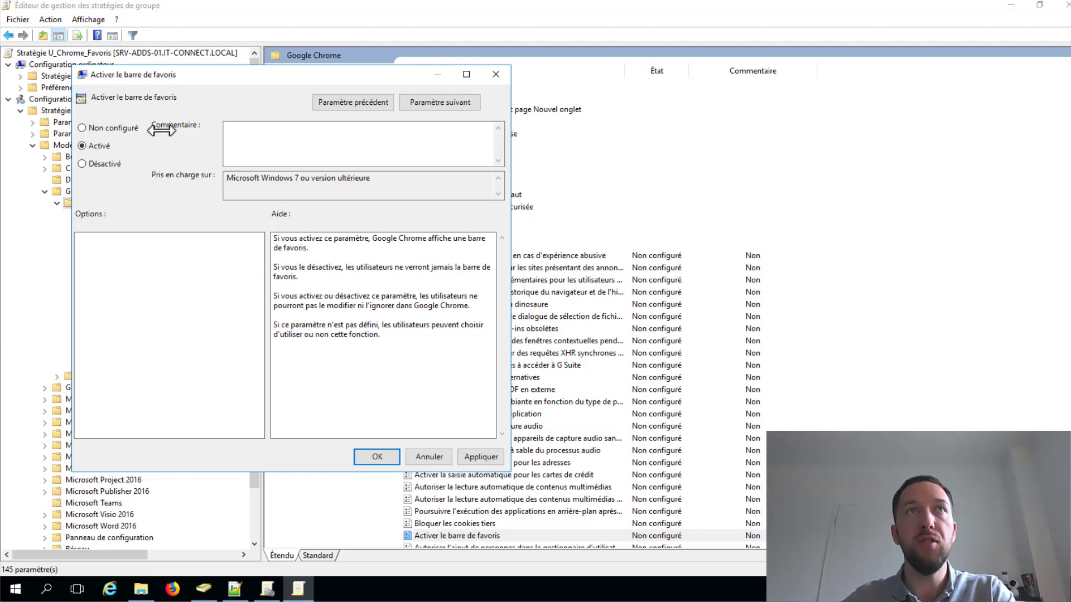
click(384, 461)
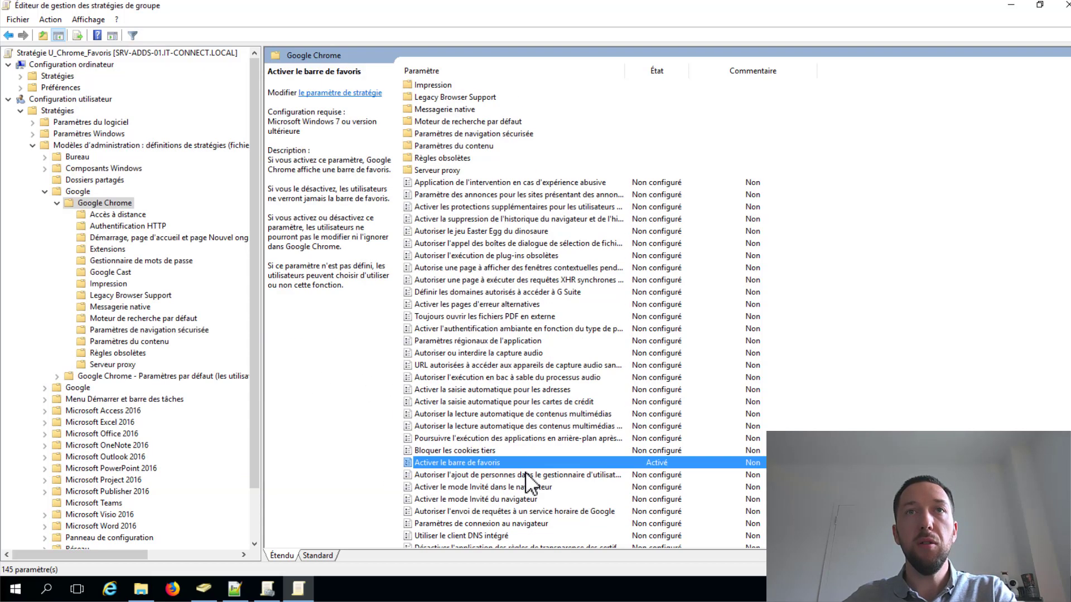
- Sort the Google Chrome policies by name and open the "Favoris gérés" policy in a repositioned settings window
scroll(527, 481, down, 1)
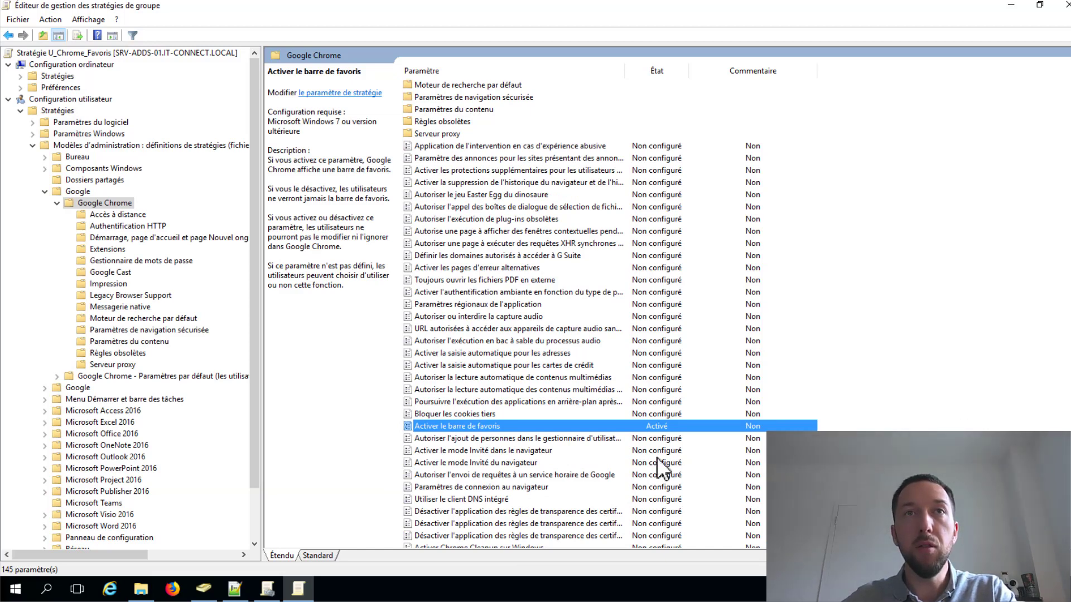
click(493, 475)
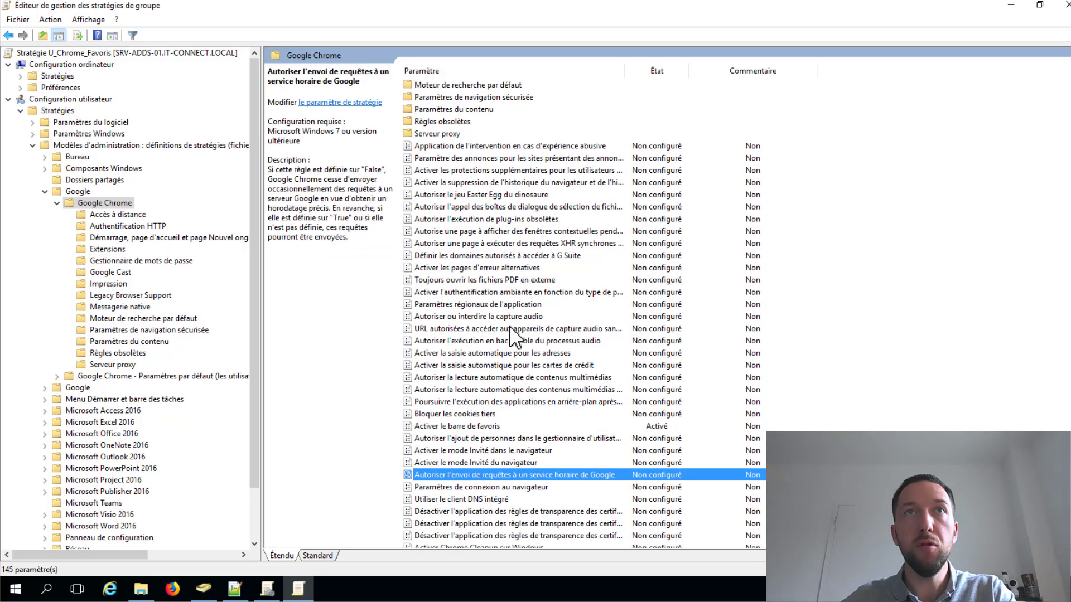
click(458, 74)
click(494, 295)
key(f)
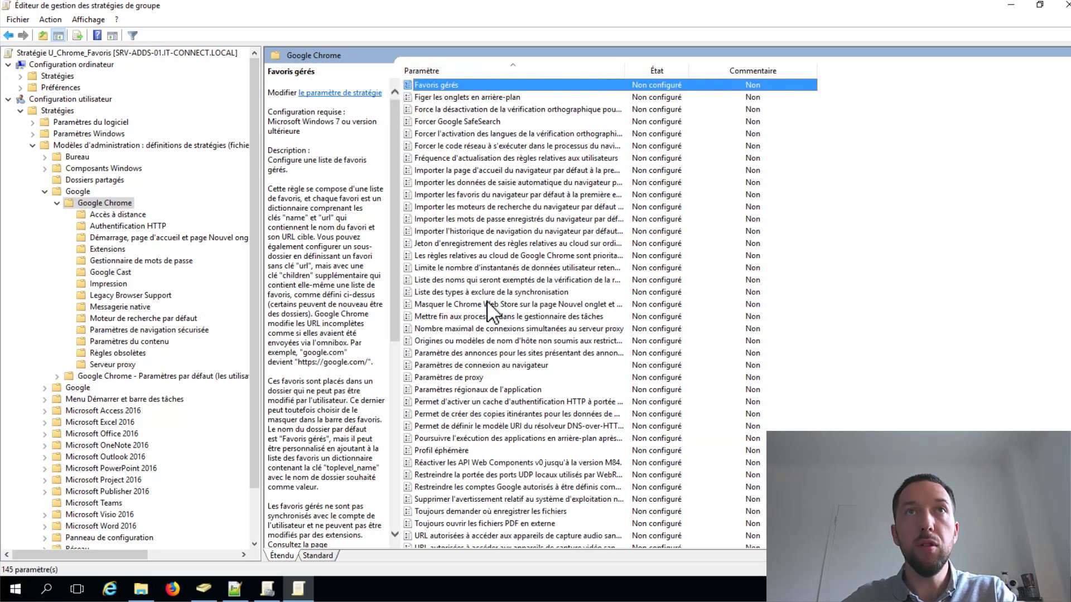
double_click(467, 87)
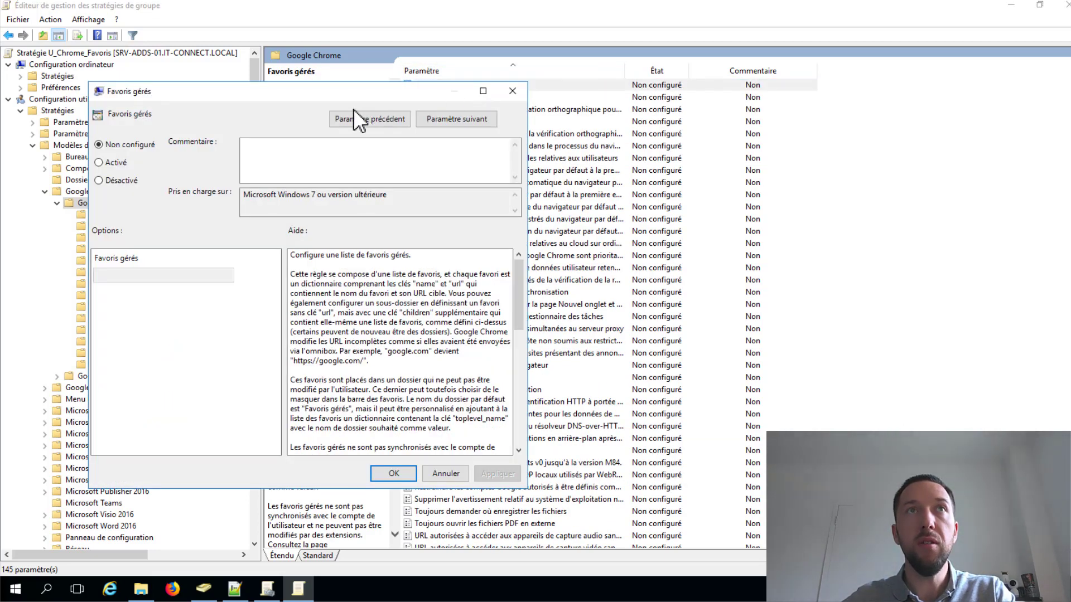
drag(403, 92, 540, 102)
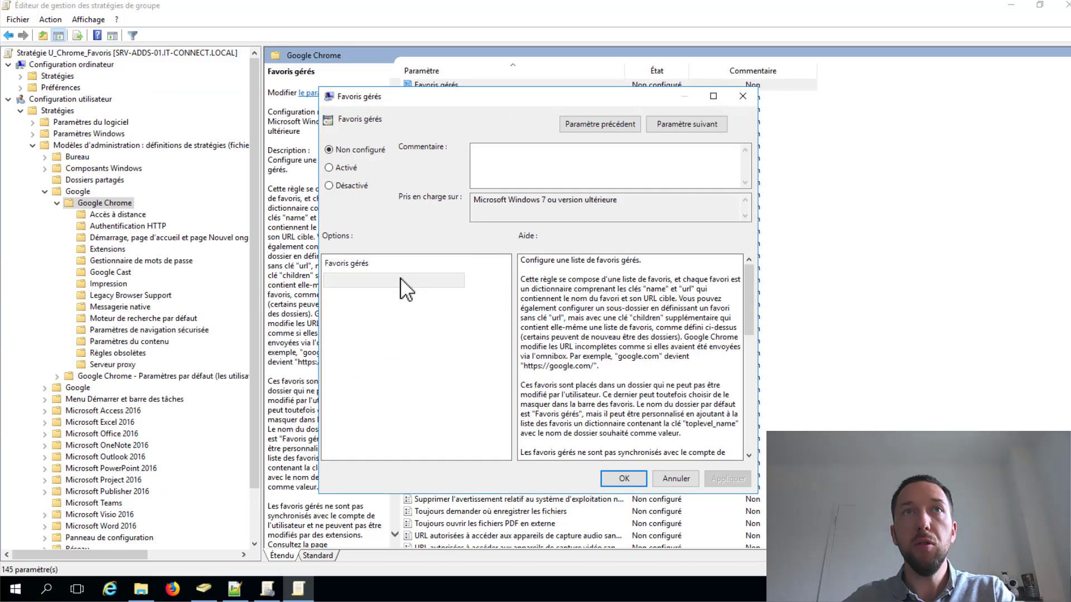
- Set "Favoris gérés" to Activé, paste the copied single-line JSON bookmark list as its value, check the text and save the policy
click(339, 167)
click(371, 280)
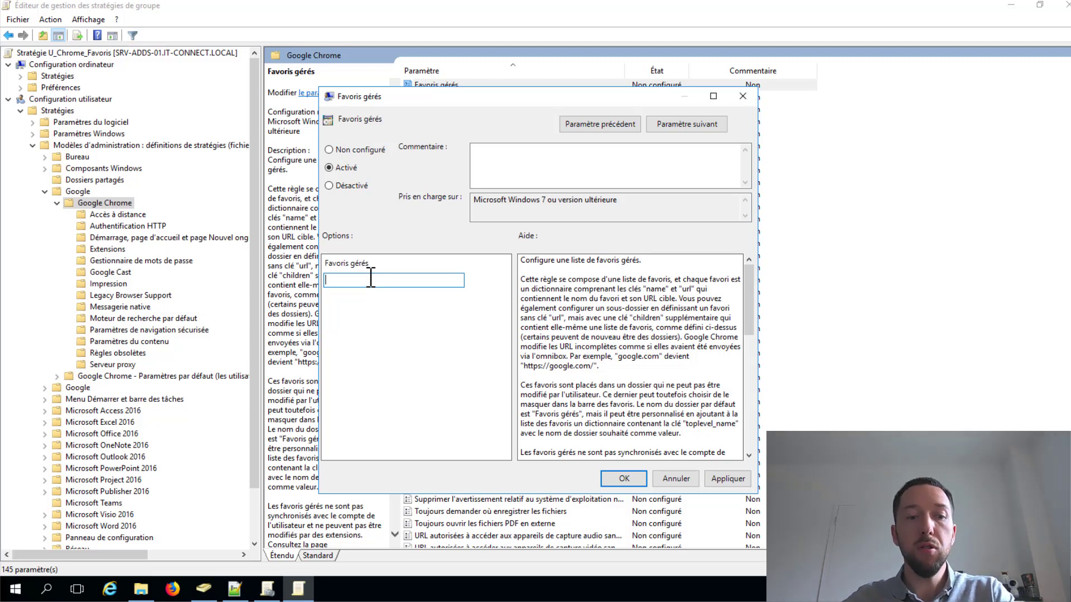
key(ctrl+v)
drag(413, 281, 262, 279)
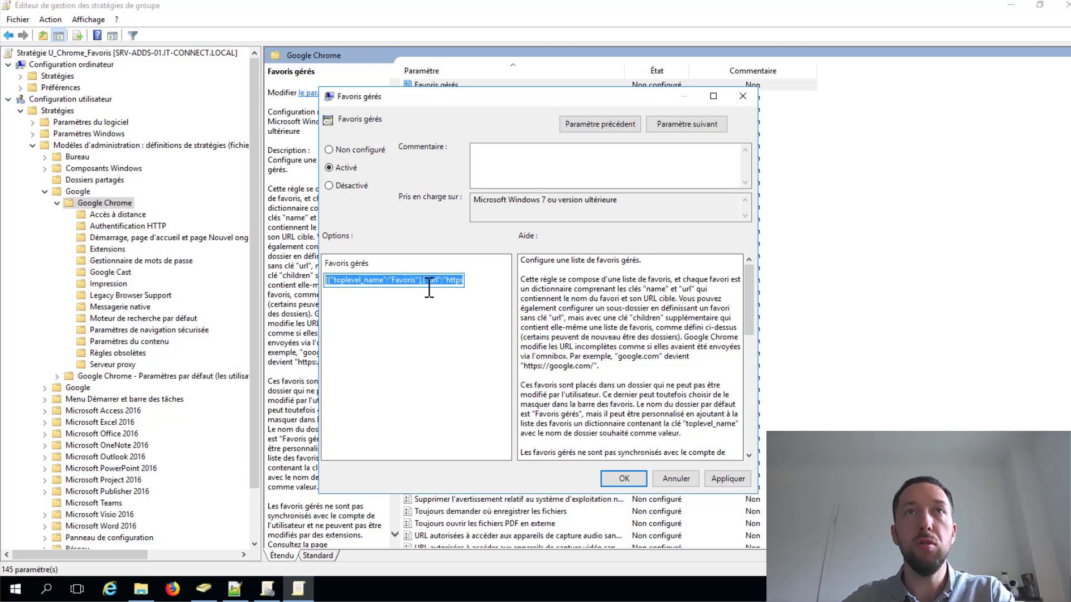
click(390, 281)
drag(345, 280, 361, 280)
drag(457, 277, 421, 280)
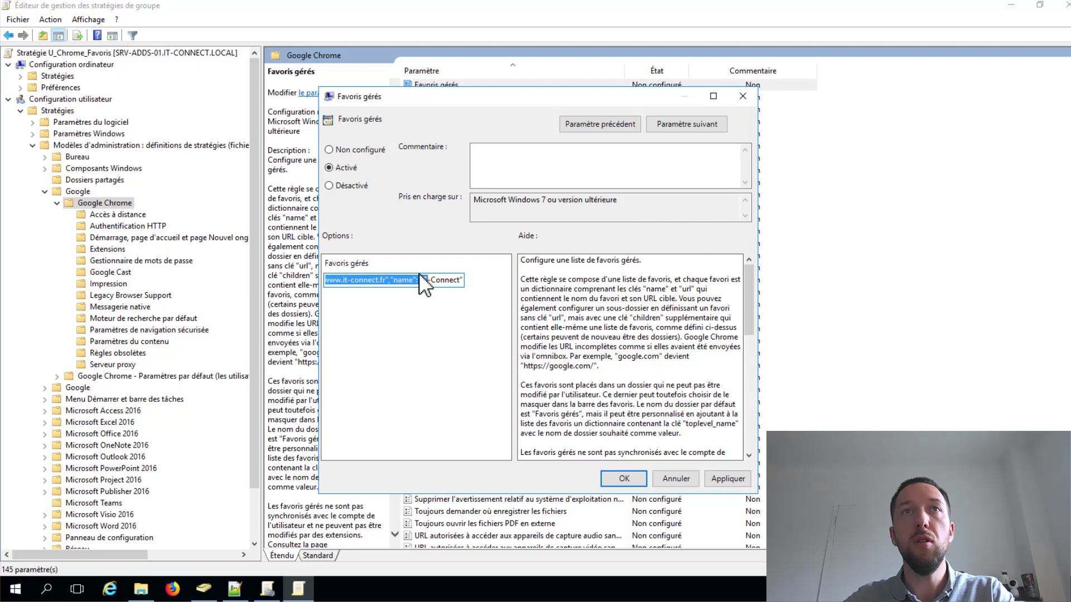
click(418, 278)
click(727, 479)
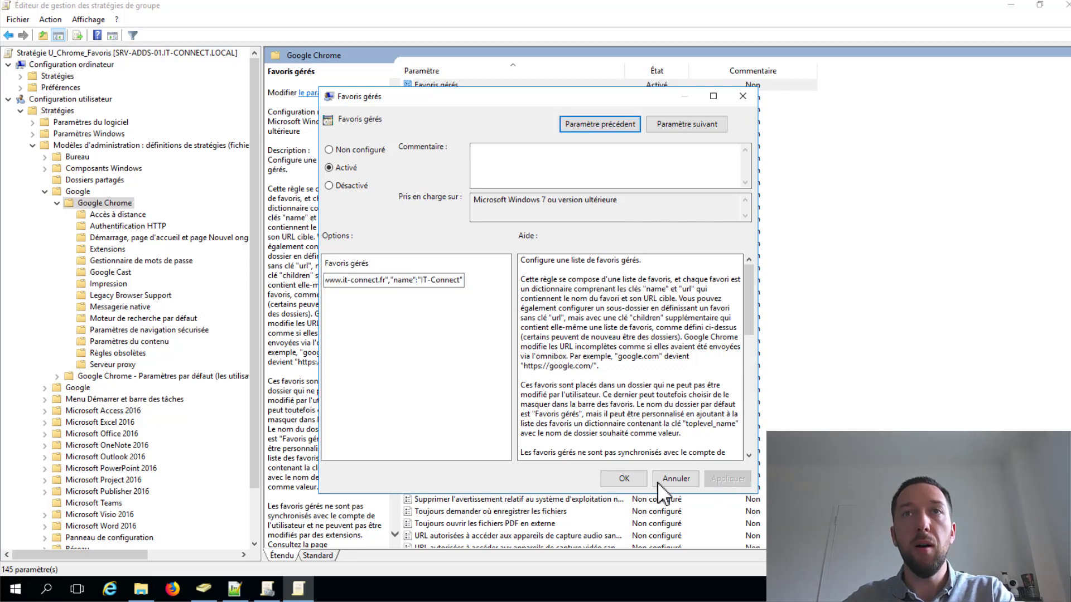
click(623, 479)
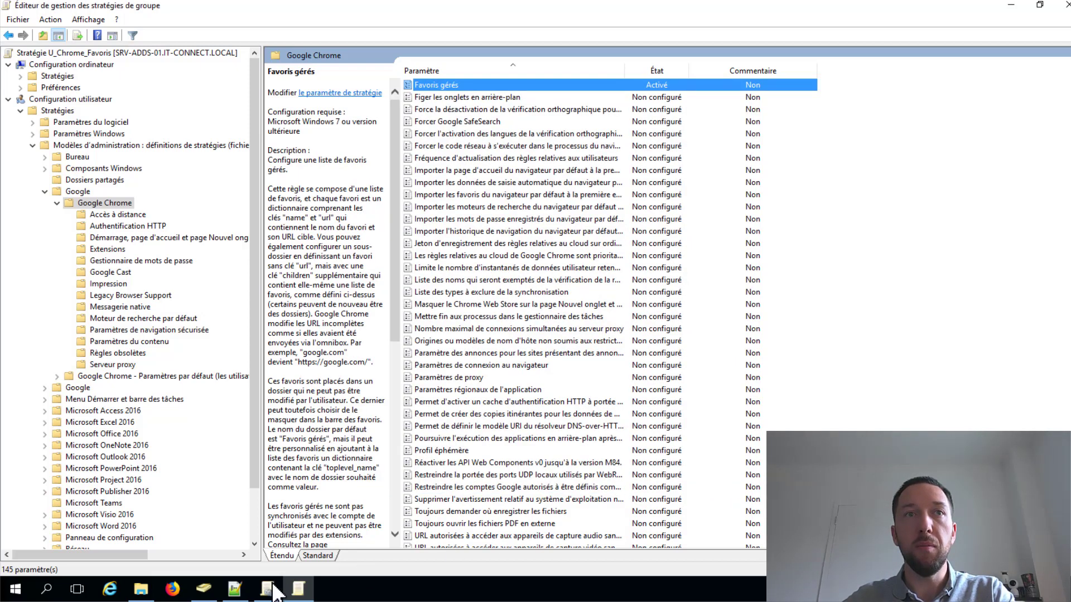
- Review the bookmark structure in Favoris-Chrome.json in Notepad++, close the Group Policy editor and switch to Group Policy Management
click(234, 589)
click(122, 50)
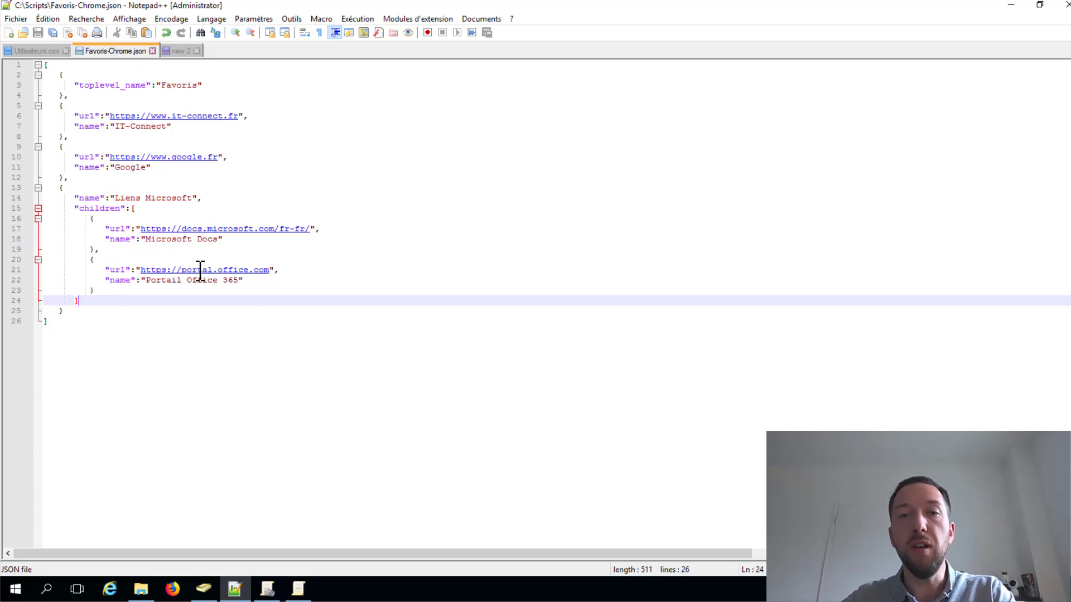
click(298, 589)
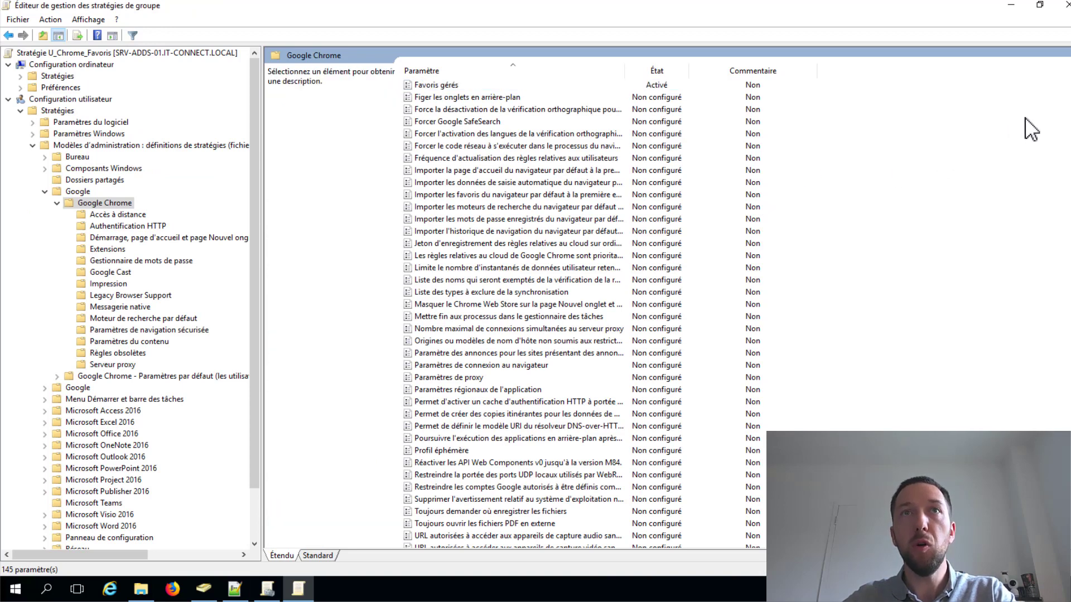
click(1064, 4)
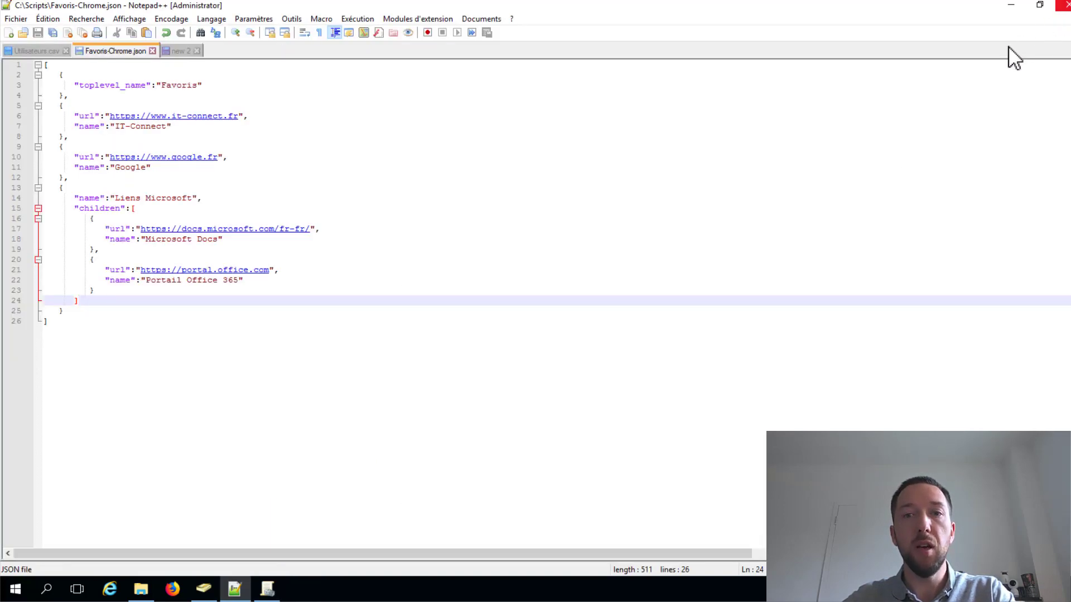
click(276, 590)
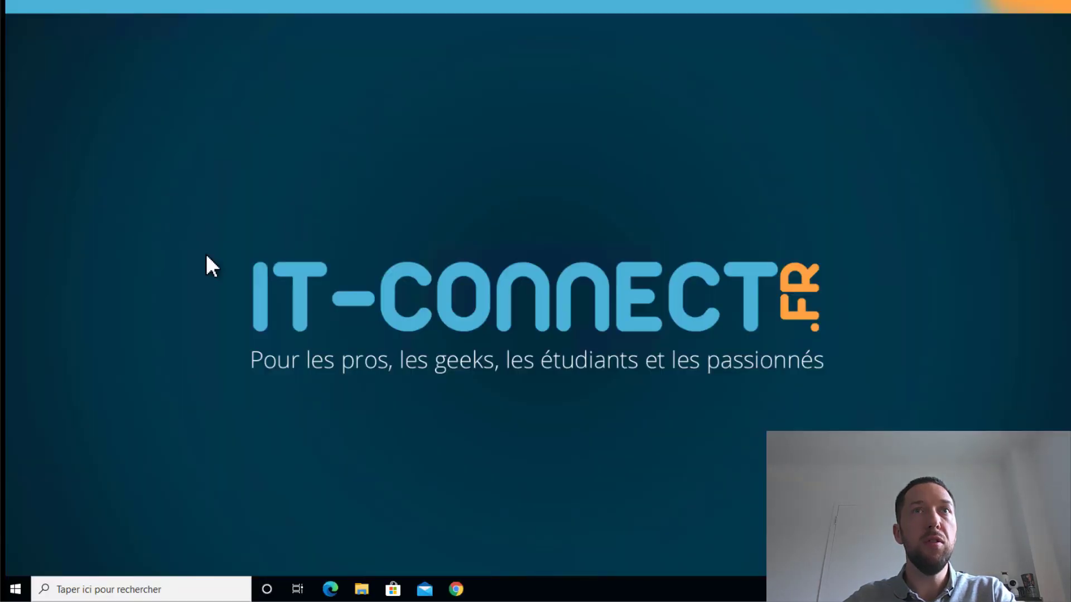
- On the Windows client, run gpupdate /Force in an administrator PowerShell session and minimize its window
right_click(15, 590)
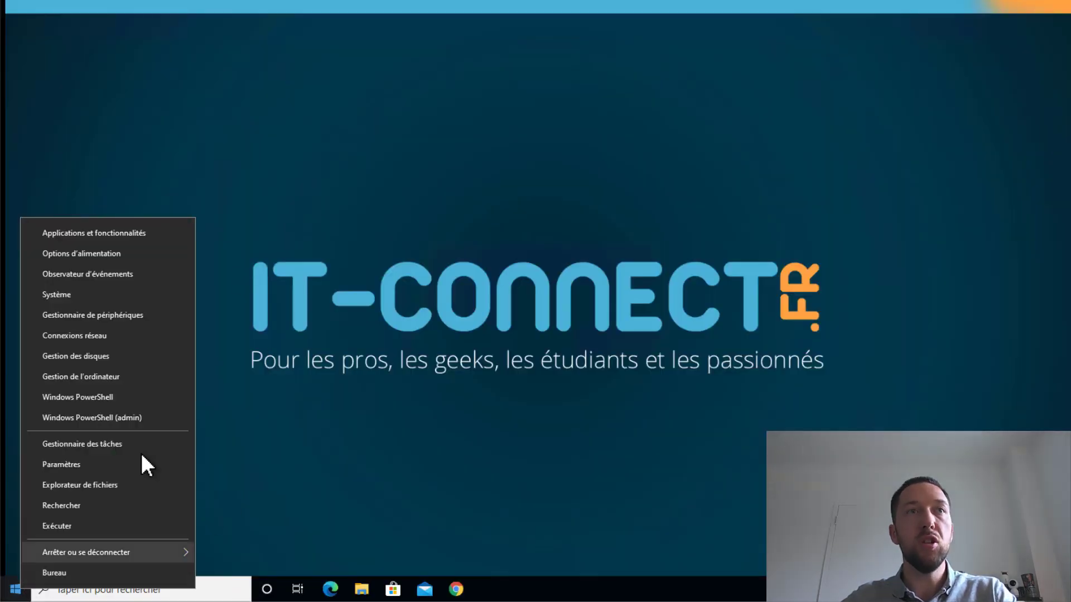
click(147, 420)
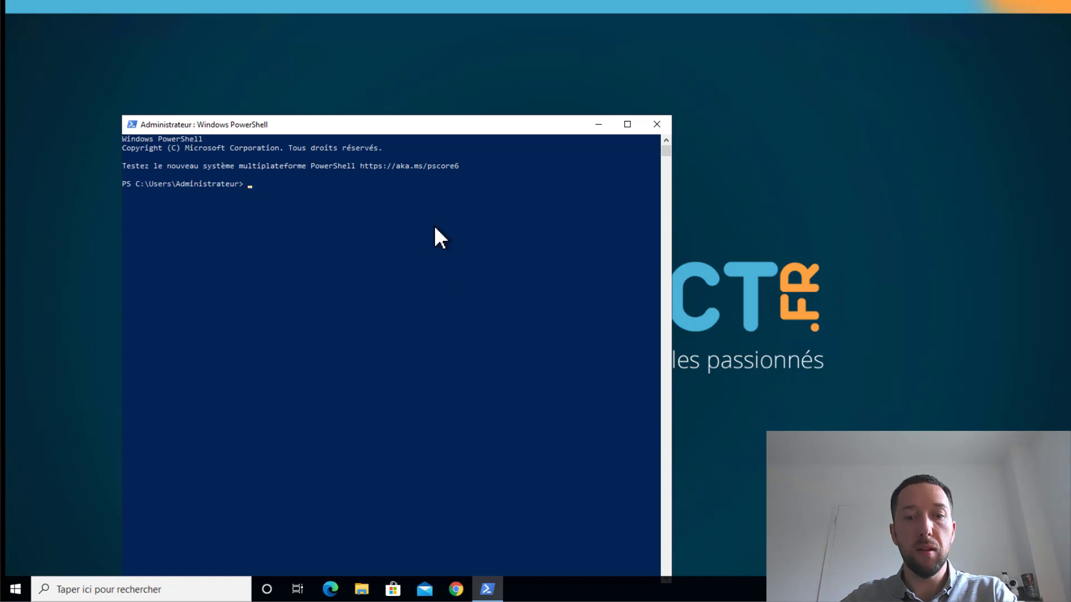
text(gpupdate /Force)
key(Return)
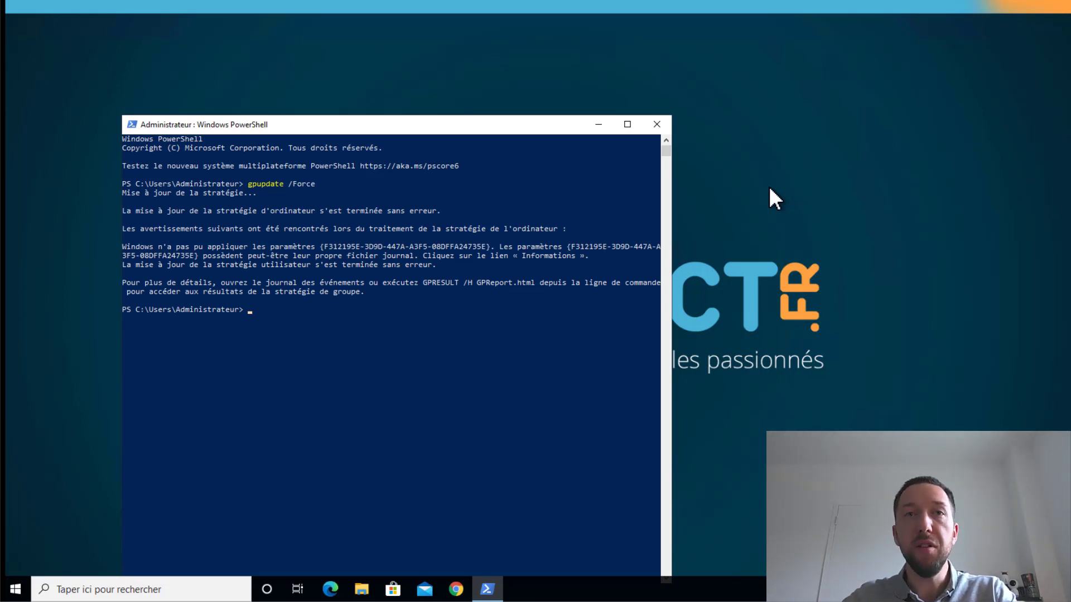
click(597, 125)
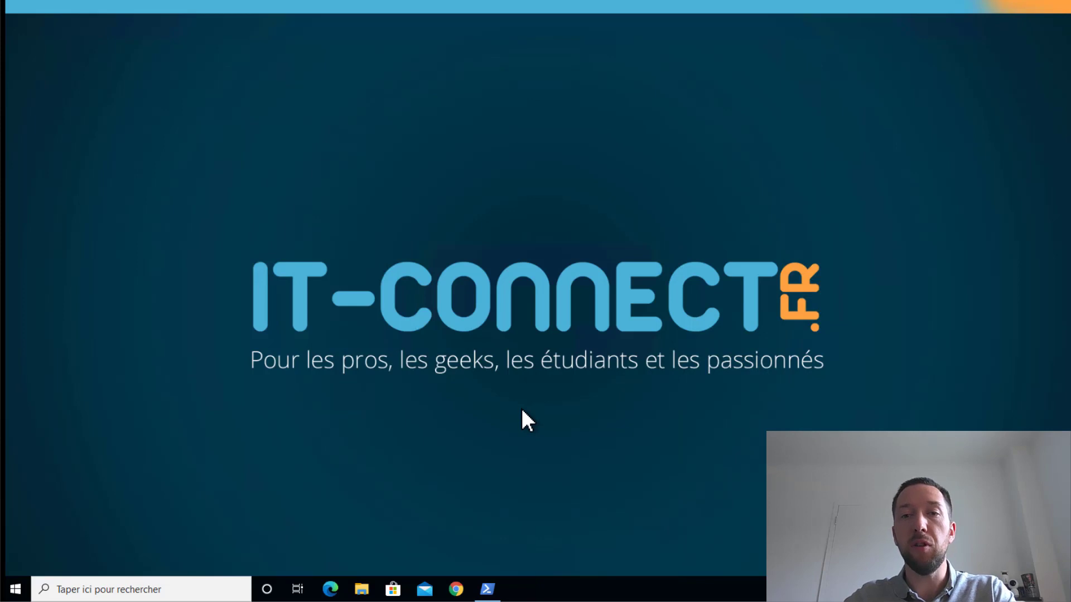
- Launch Google Chrome on the client and examine the Favoris folder on the bookmarks bar, including its Liens Microsoft subfolder
click(457, 587)
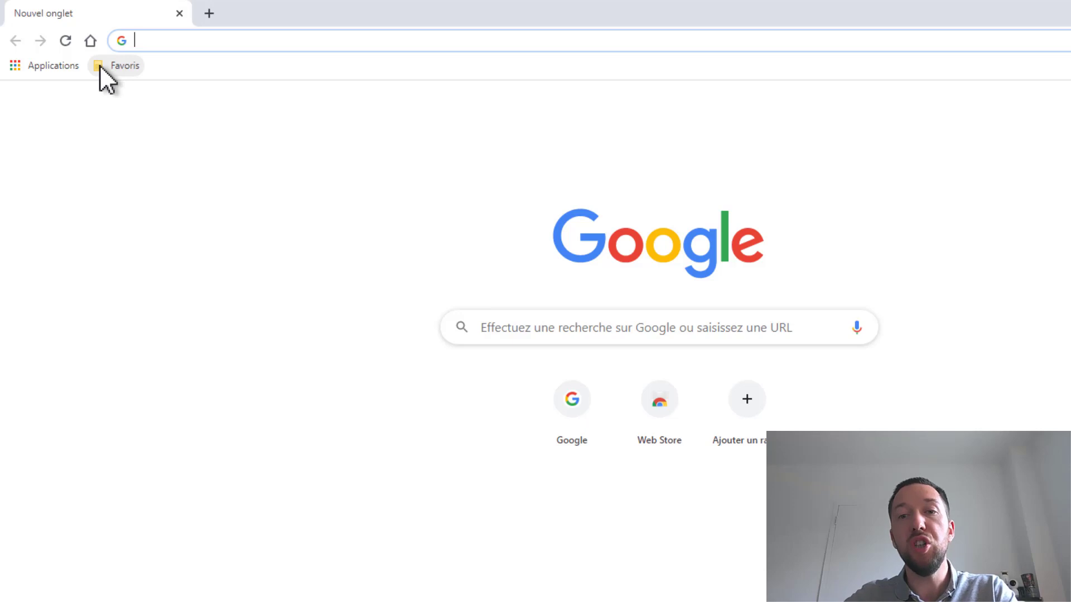
click(101, 65)
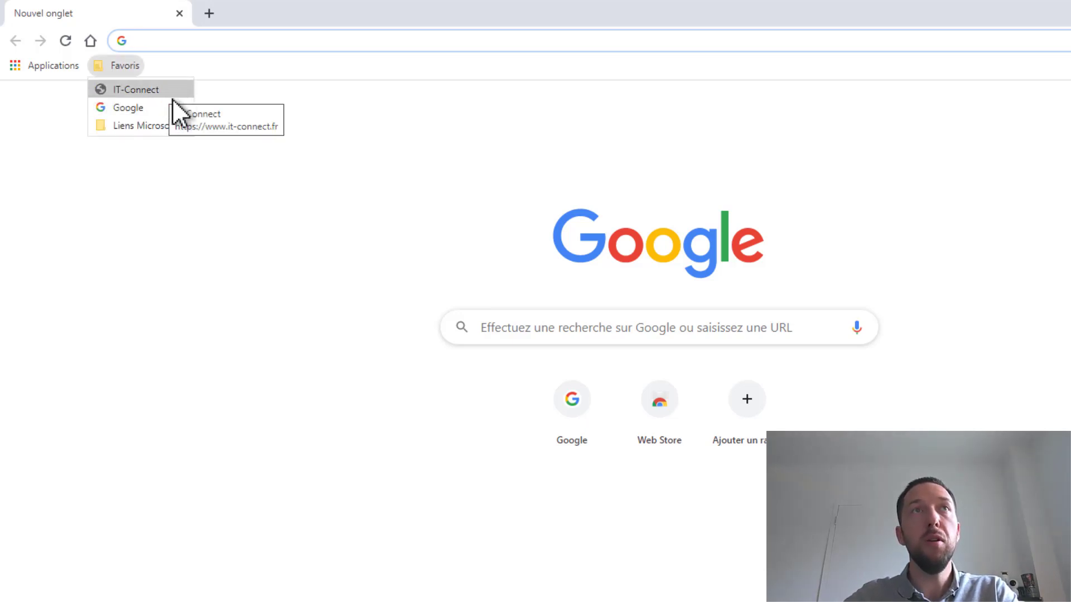
mouse_move(158, 125)
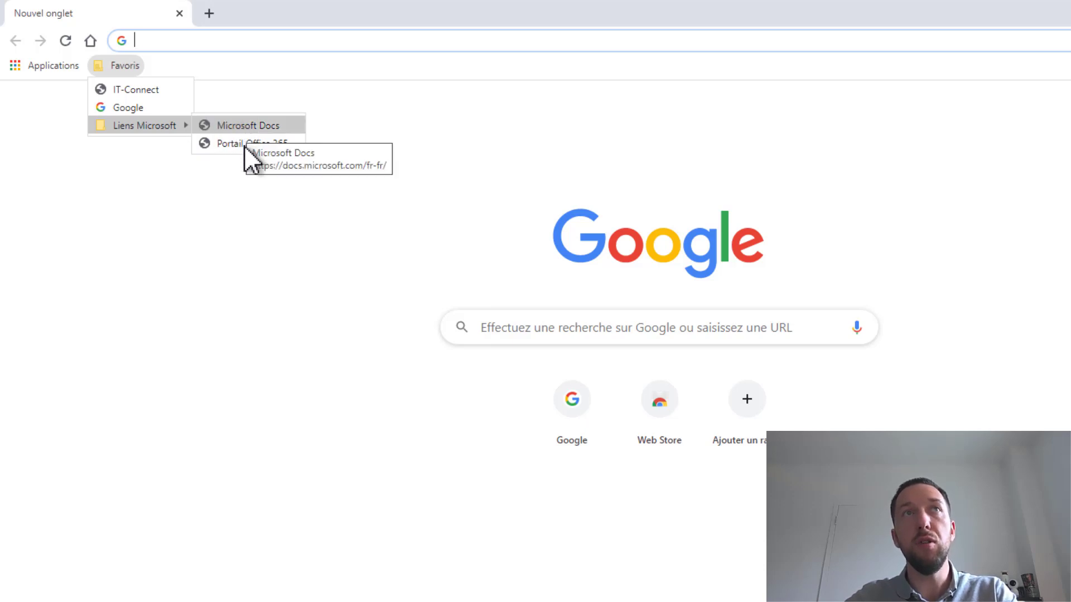
click(248, 189)
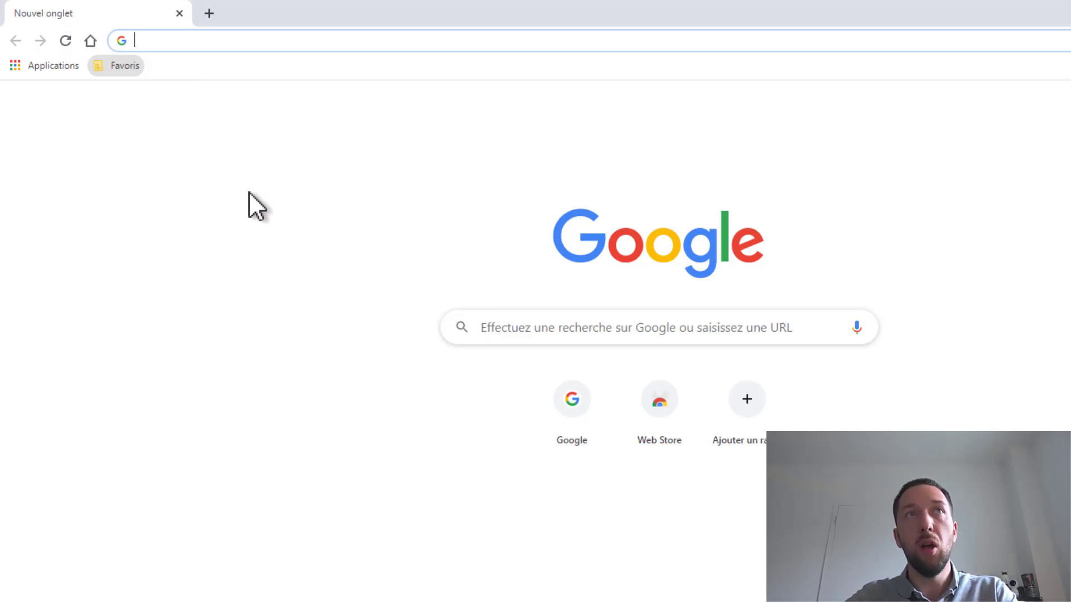
click(120, 65)
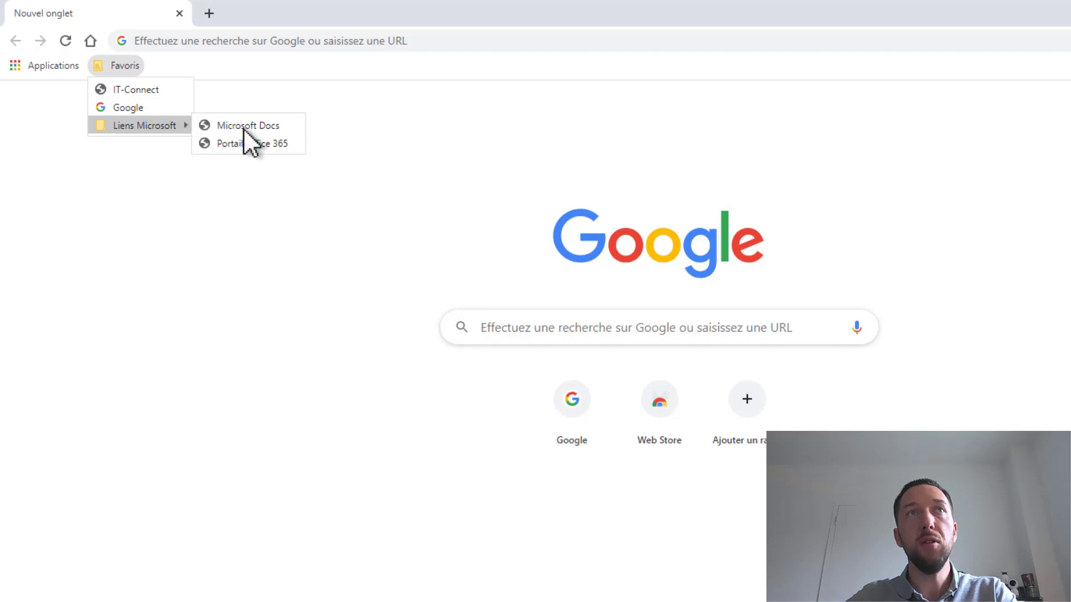